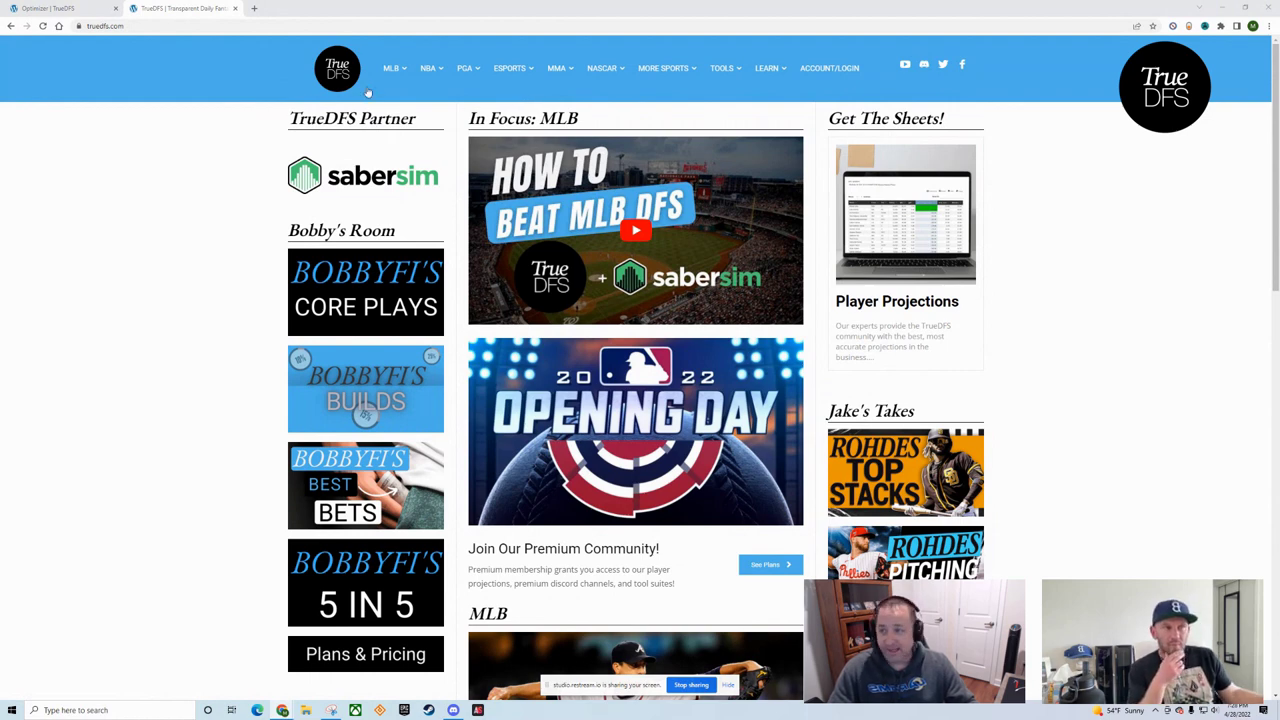
Show the NBA navigation dropdown with its videos, projections and historical ownership entries
mouse_move(395, 70)
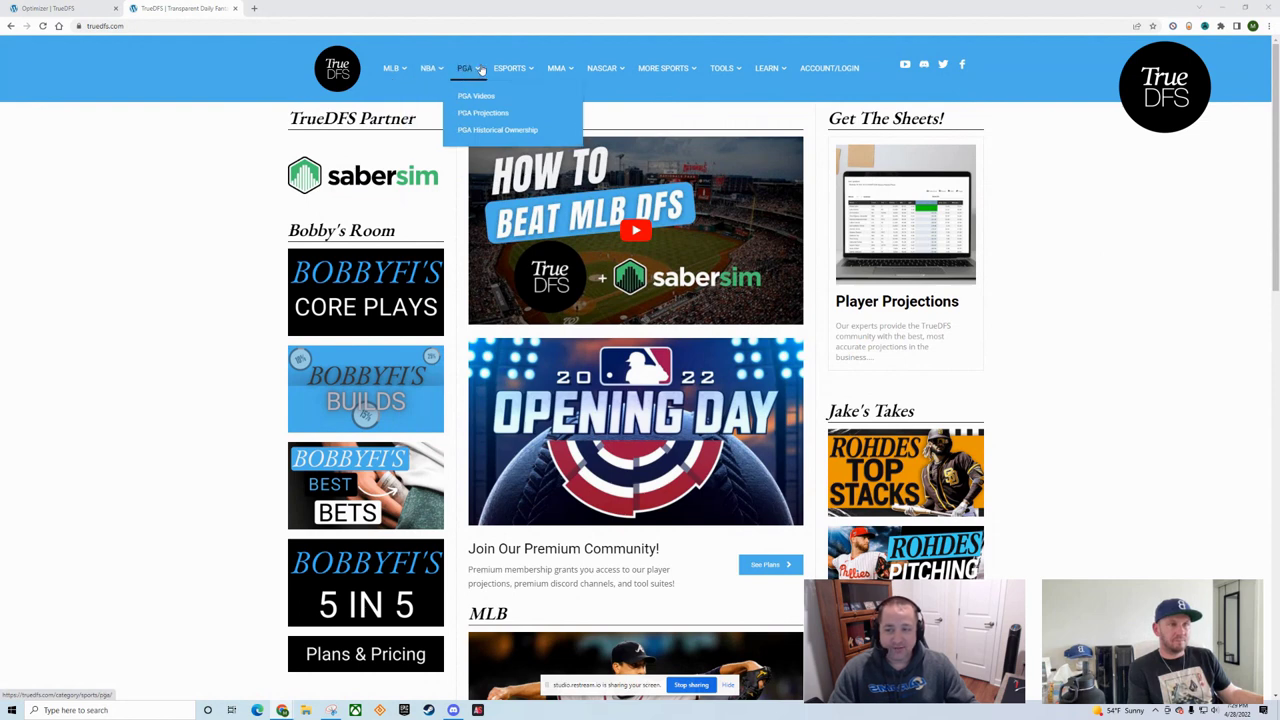
mouse_move(512, 72)
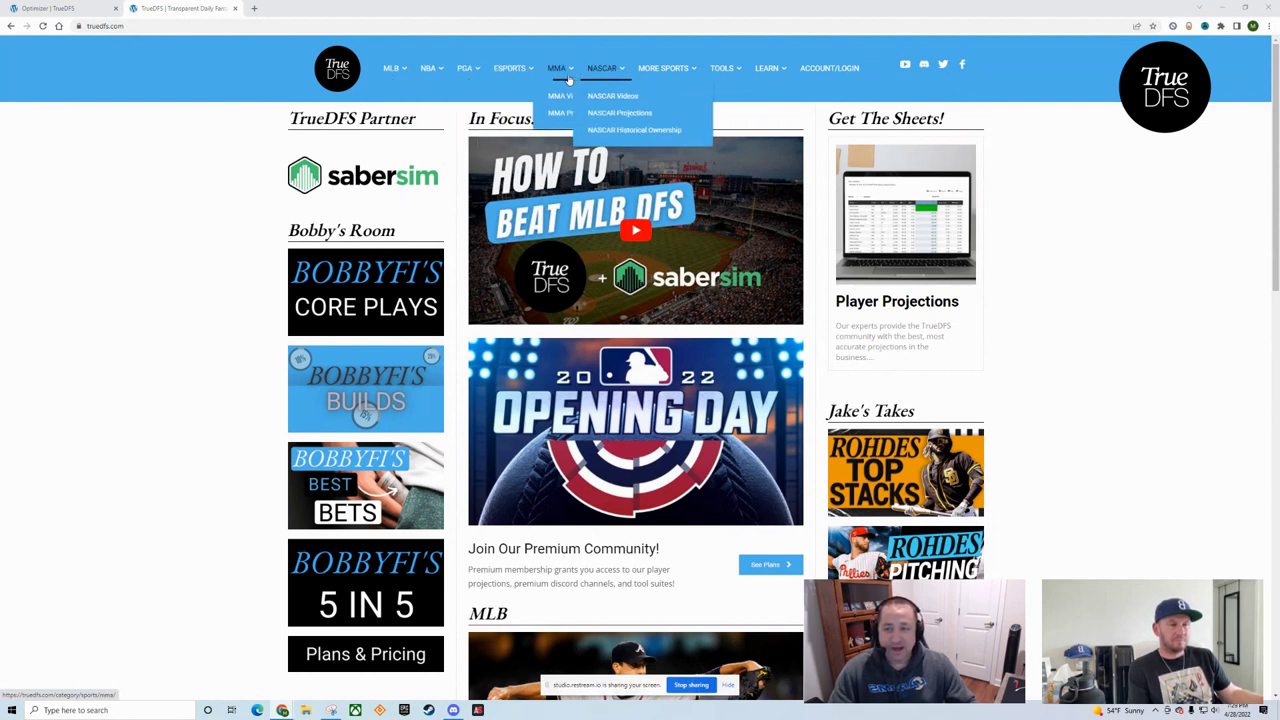
mouse_move(558, 72)
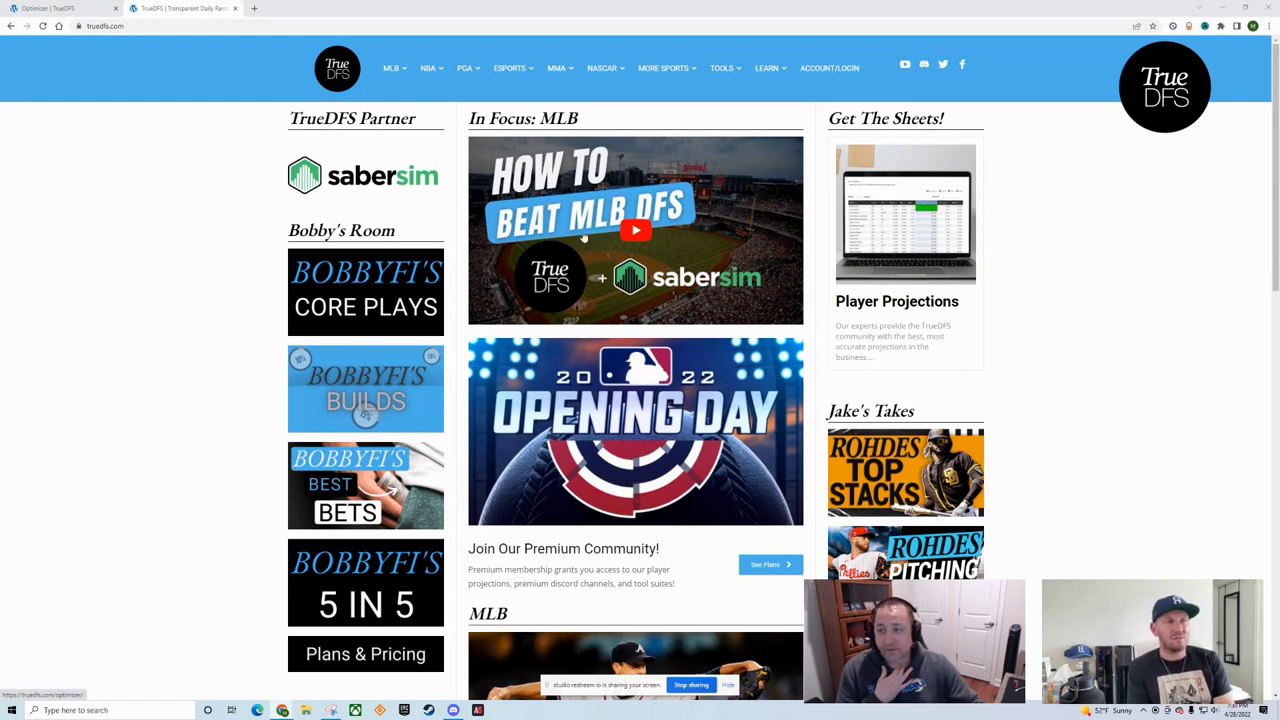
Go to NBA Projections to display the DraftKings players ranked by Sheets Value Score
mouse_move(428, 70)
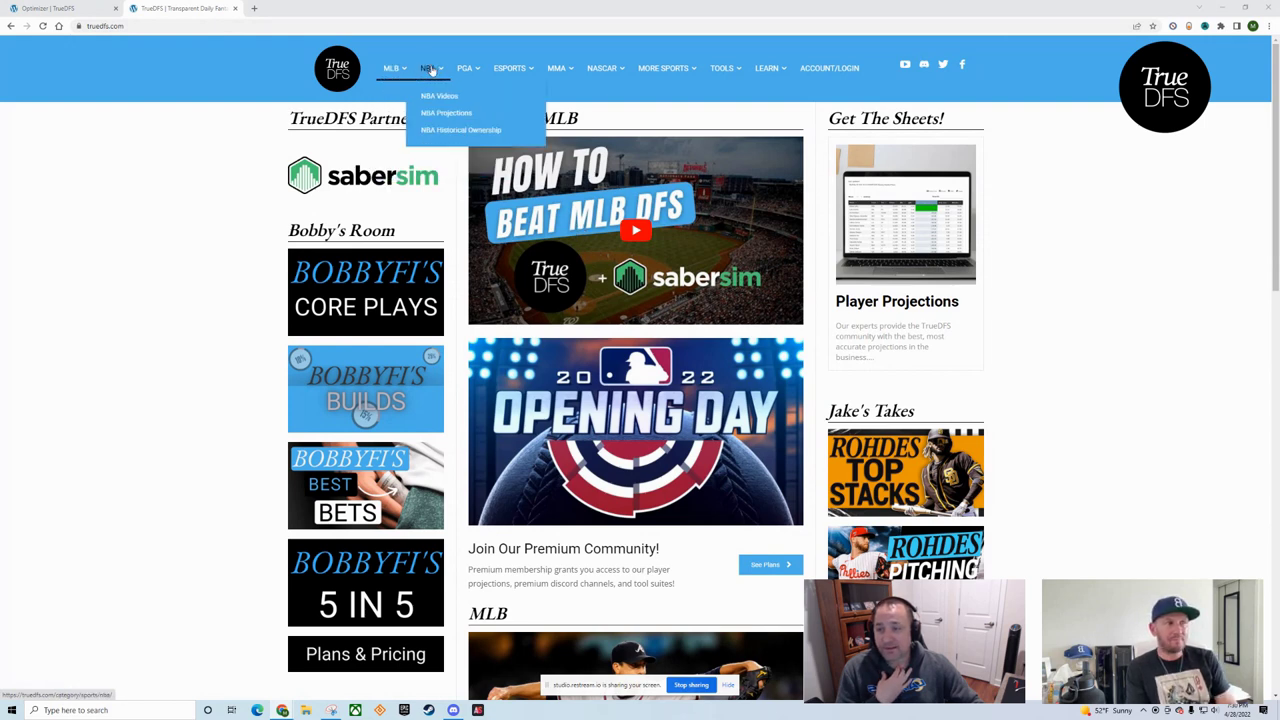
click(438, 119)
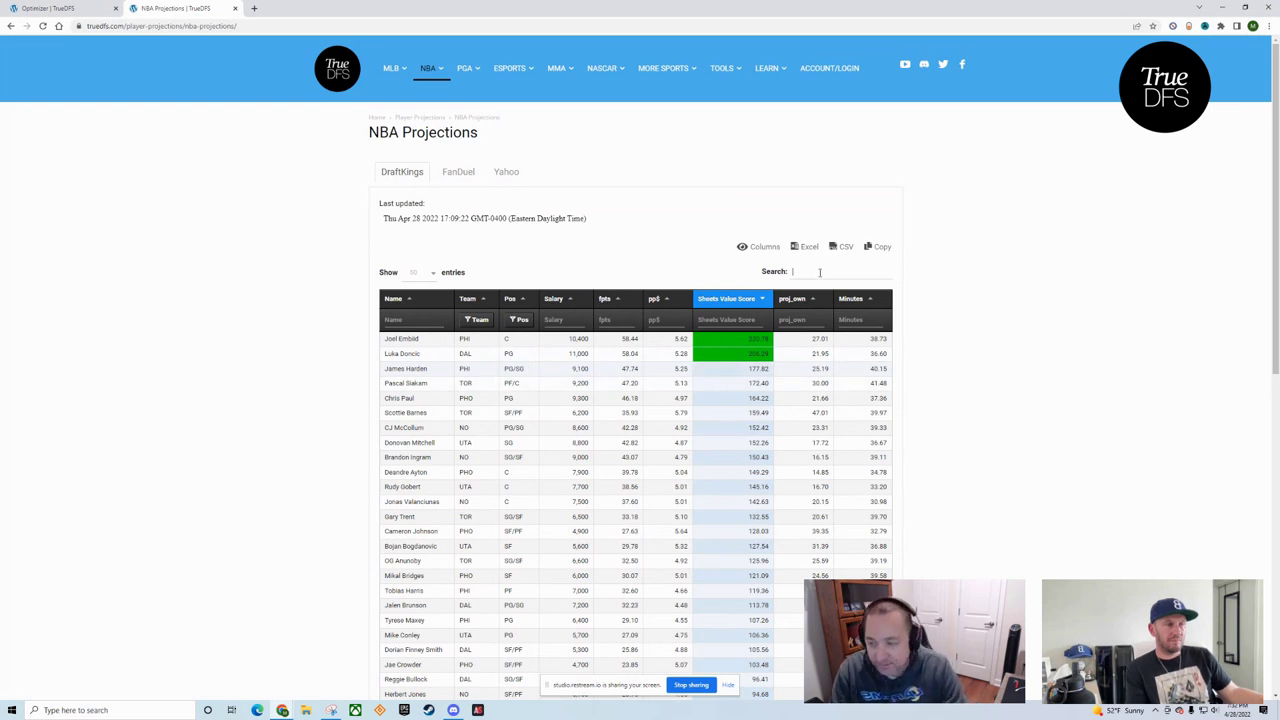
text(embid)
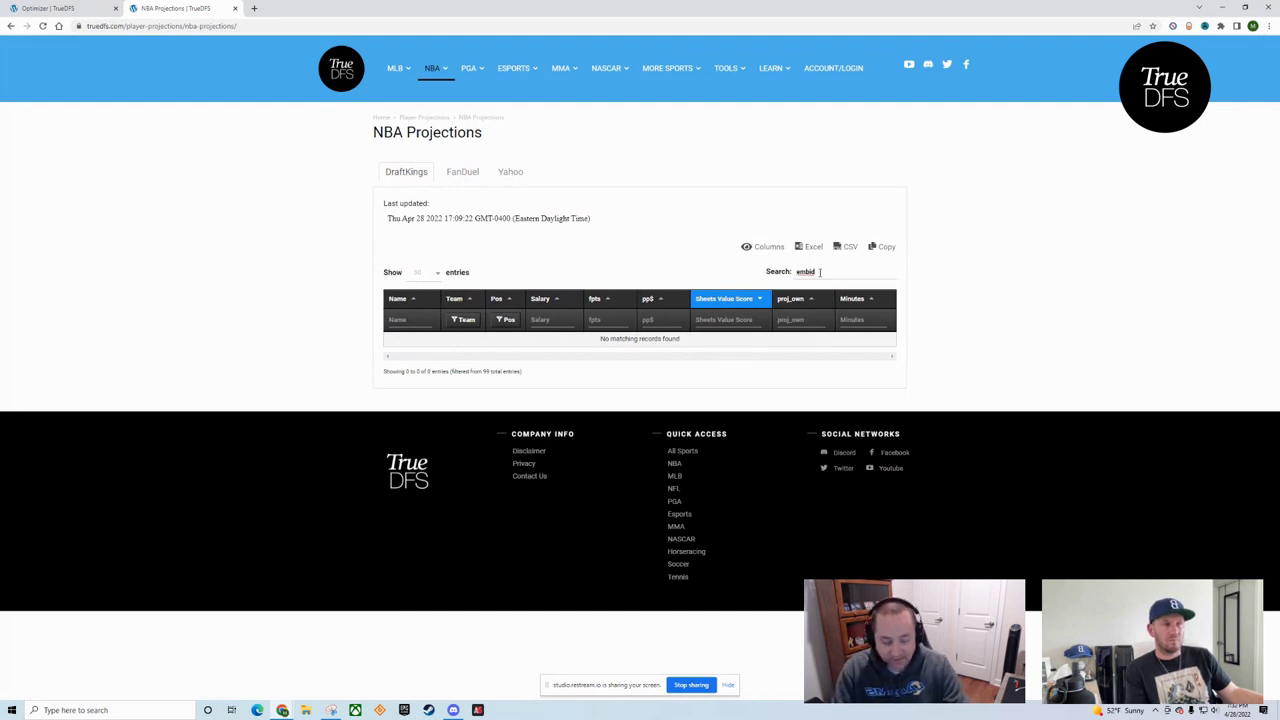
key(BackSpace)
key(BackSpace)
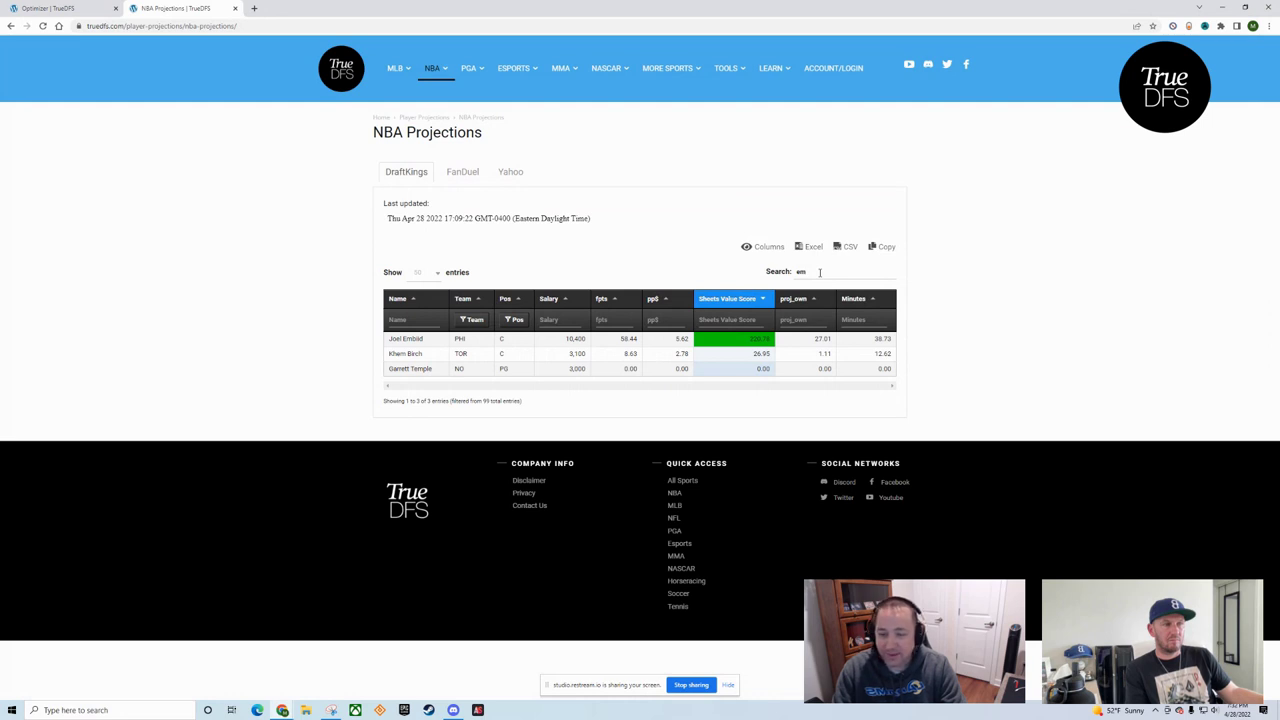
key(BackSpace)
key(BackSpace)
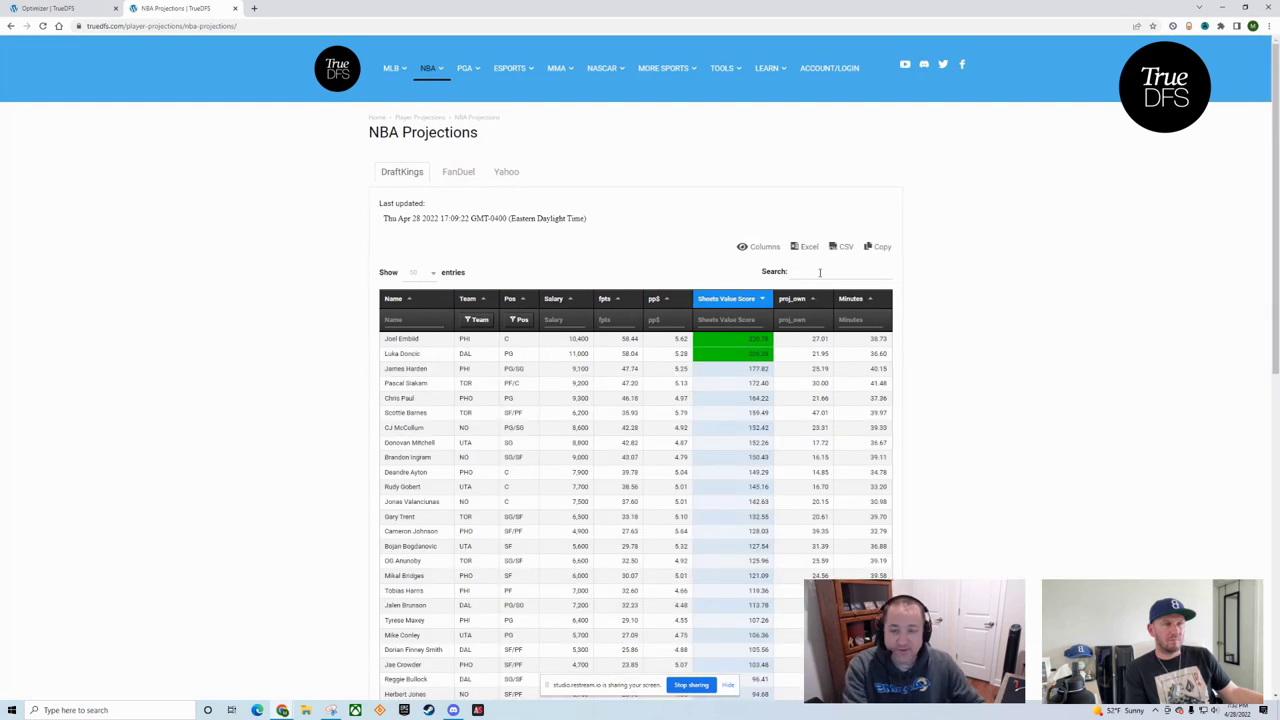
click(417, 320)
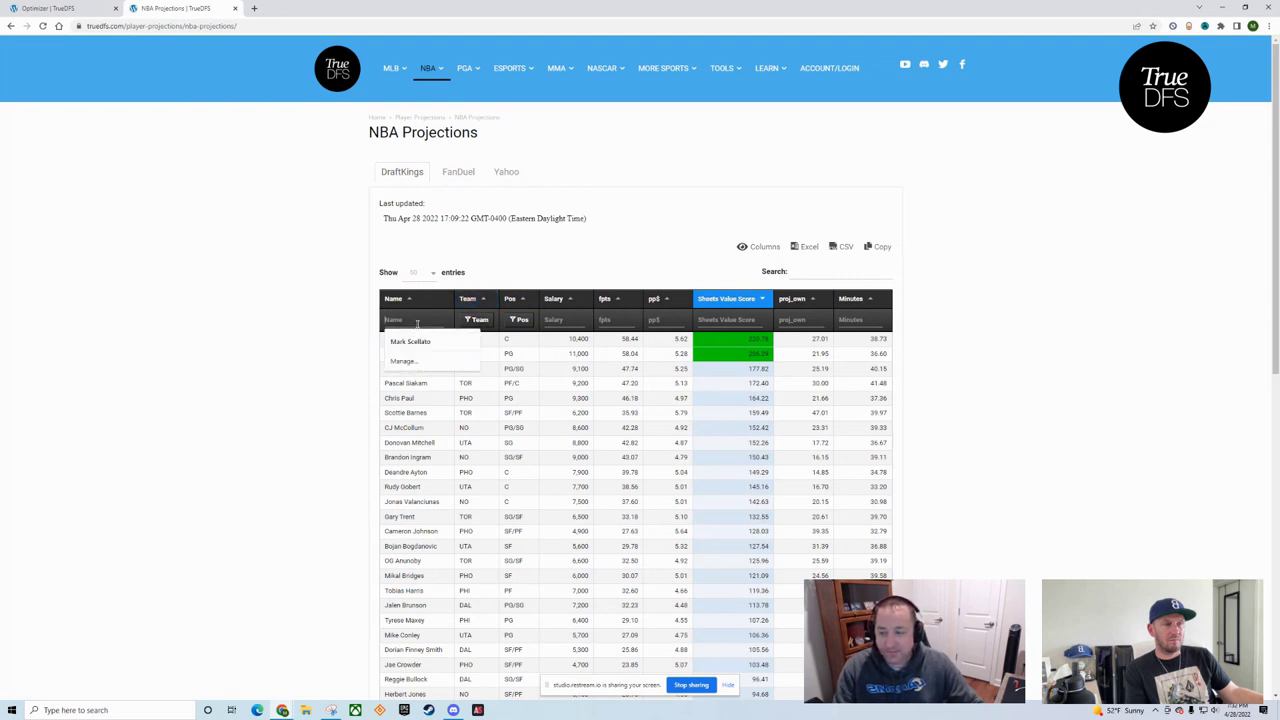
text(emb)
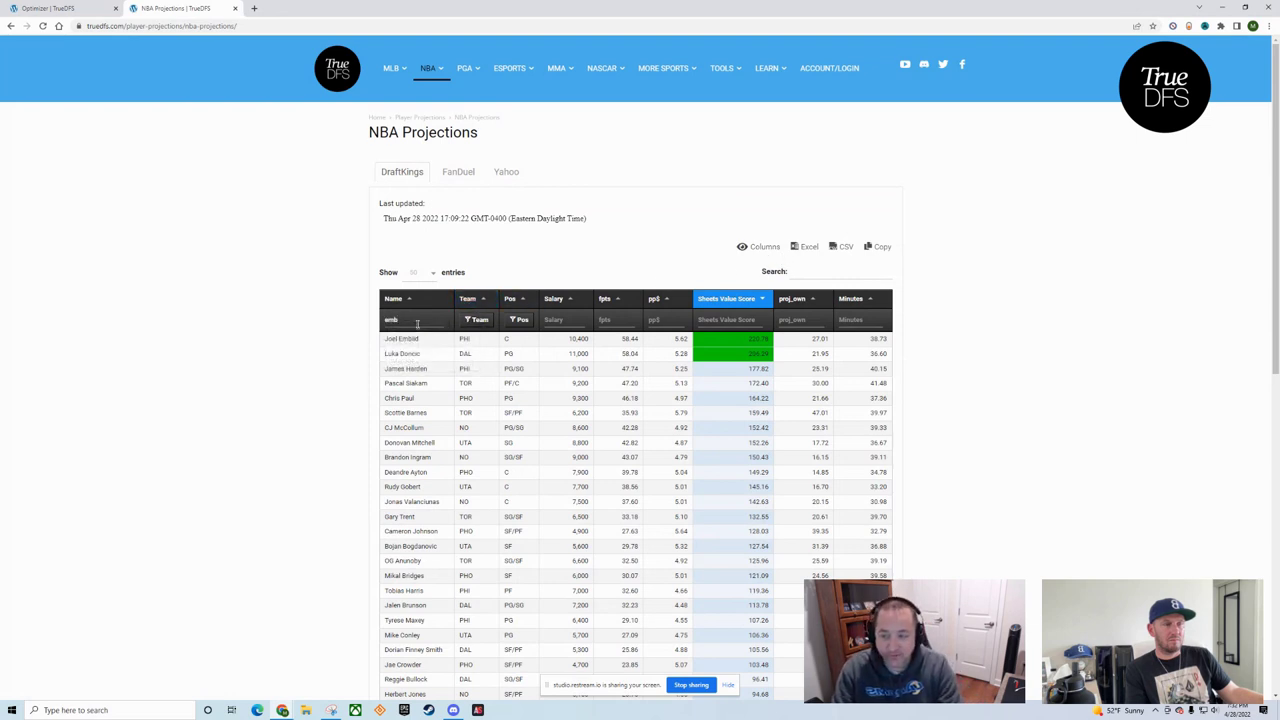
key(BackSpace)
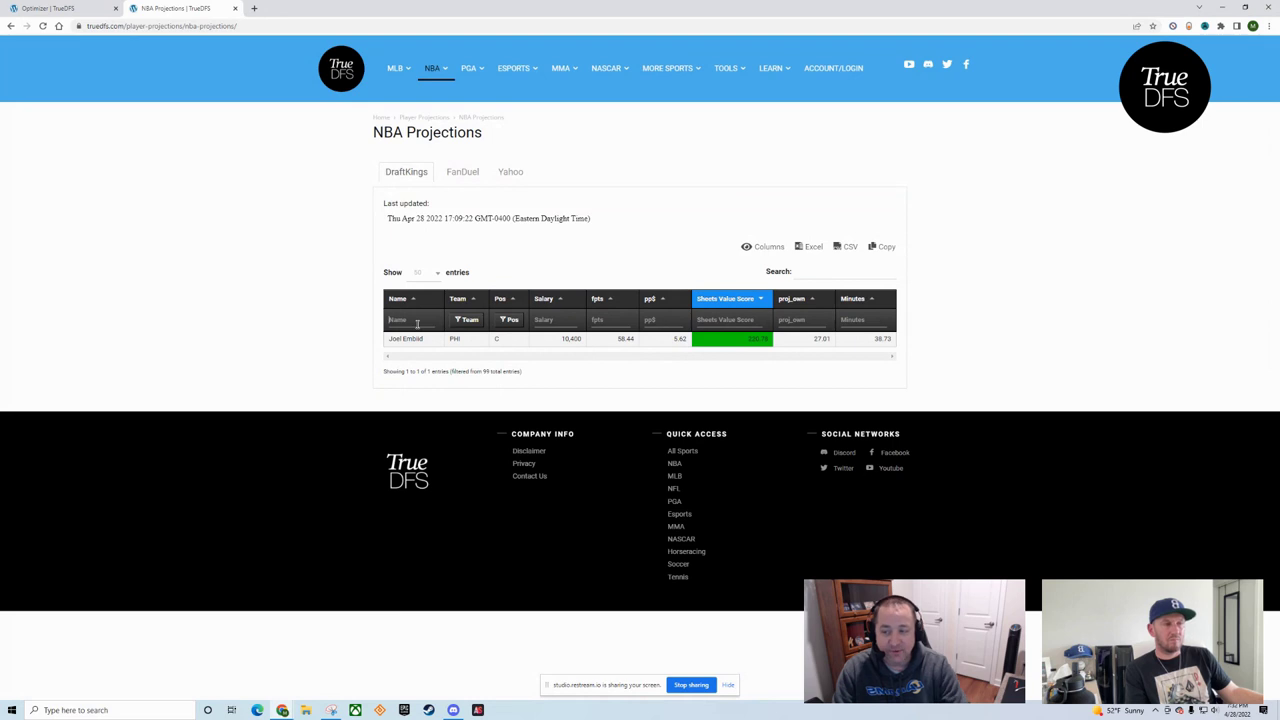
click(482, 325)
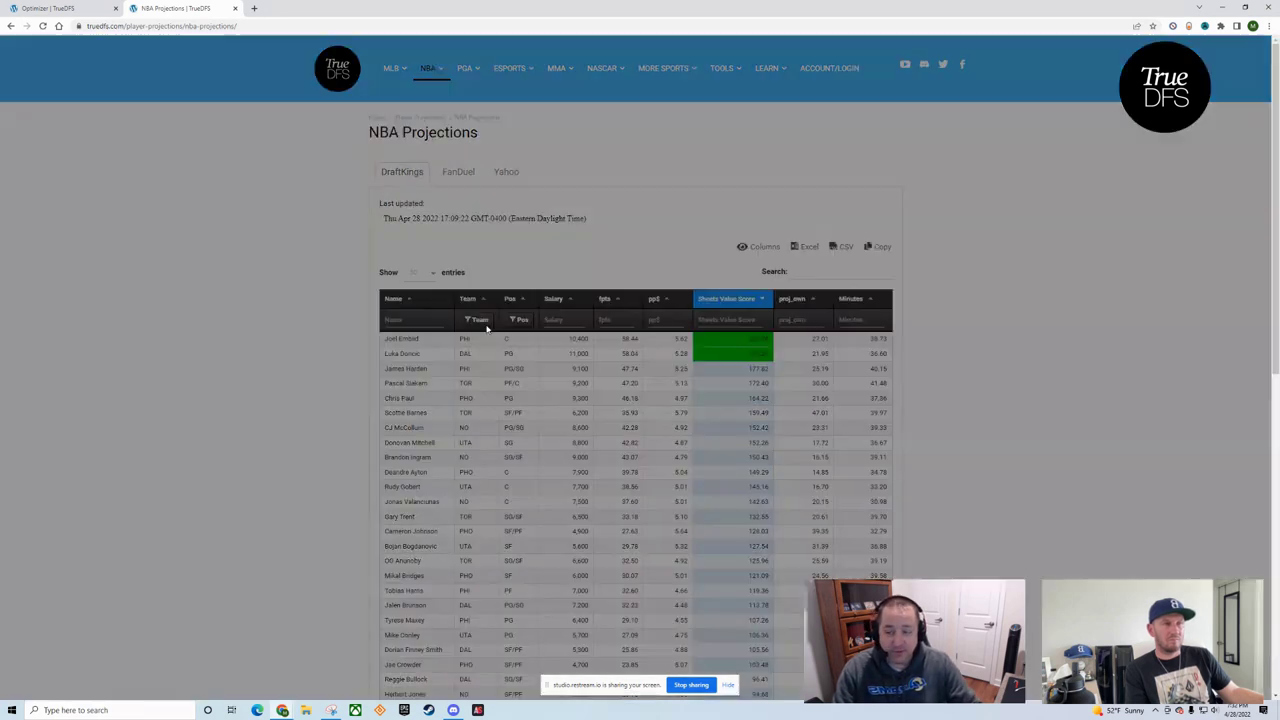
click(505, 356)
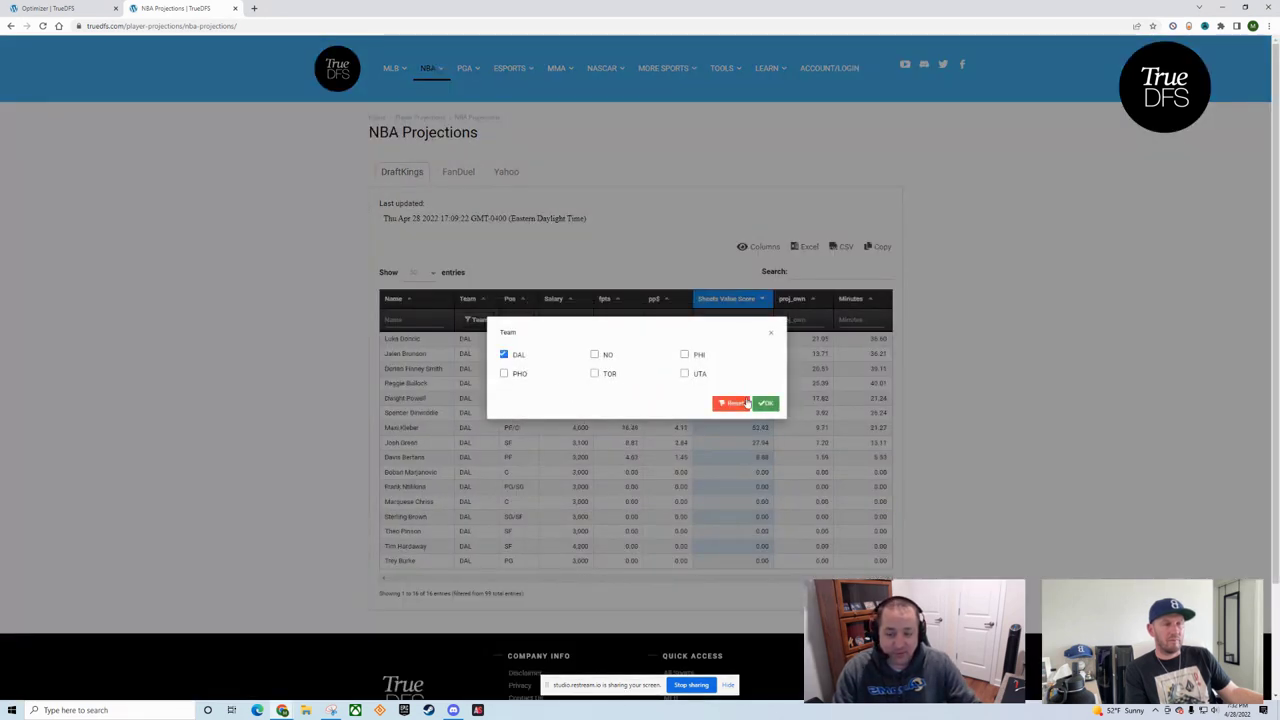
click(768, 404)
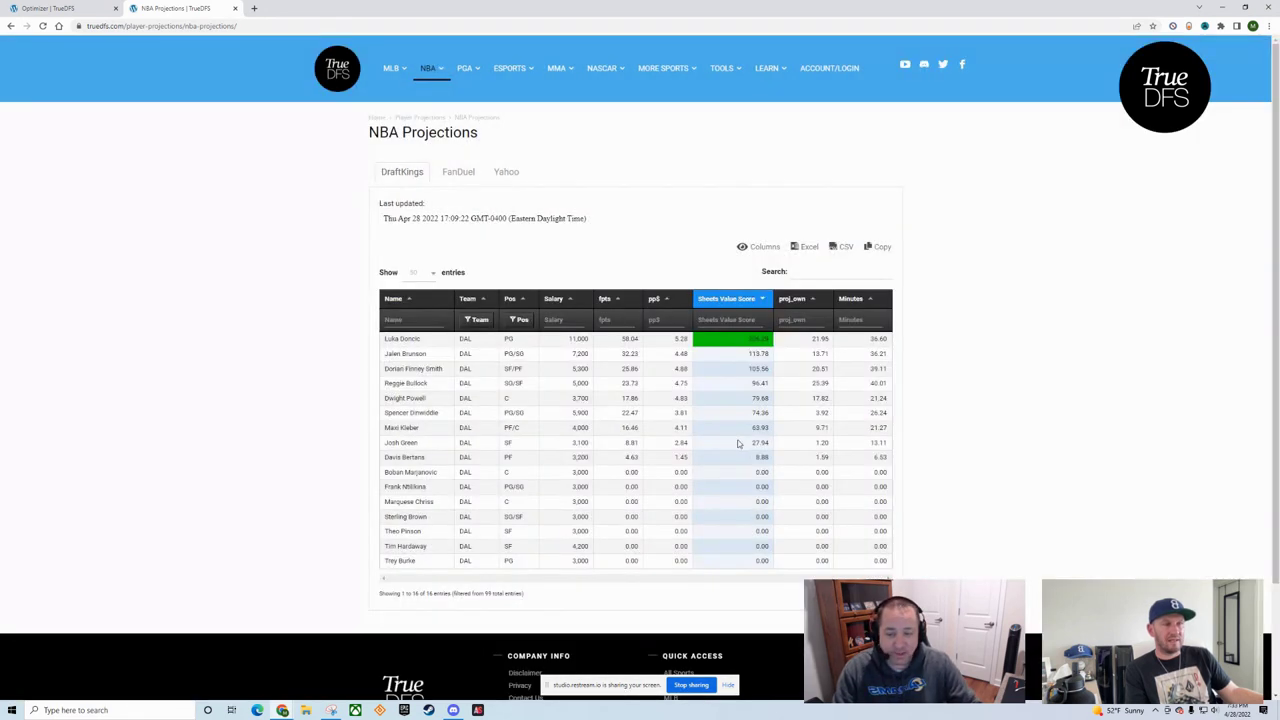
click(477, 325)
click(505, 355)
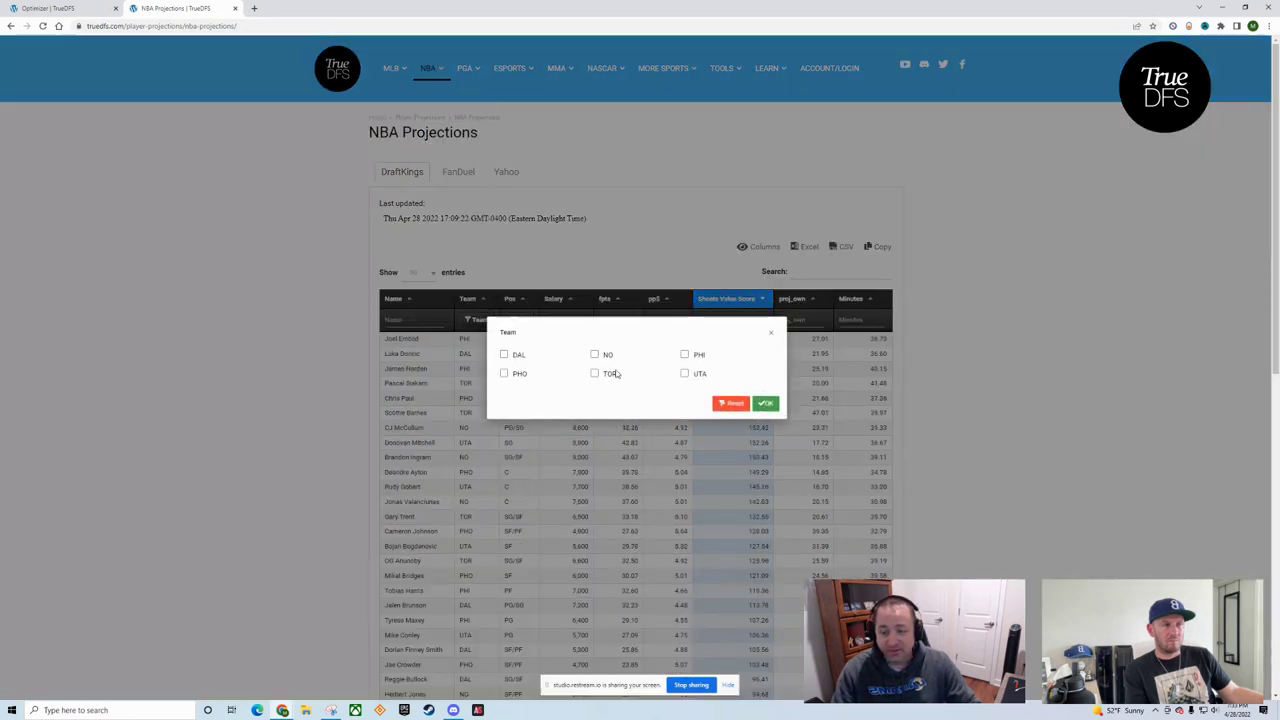
click(767, 405)
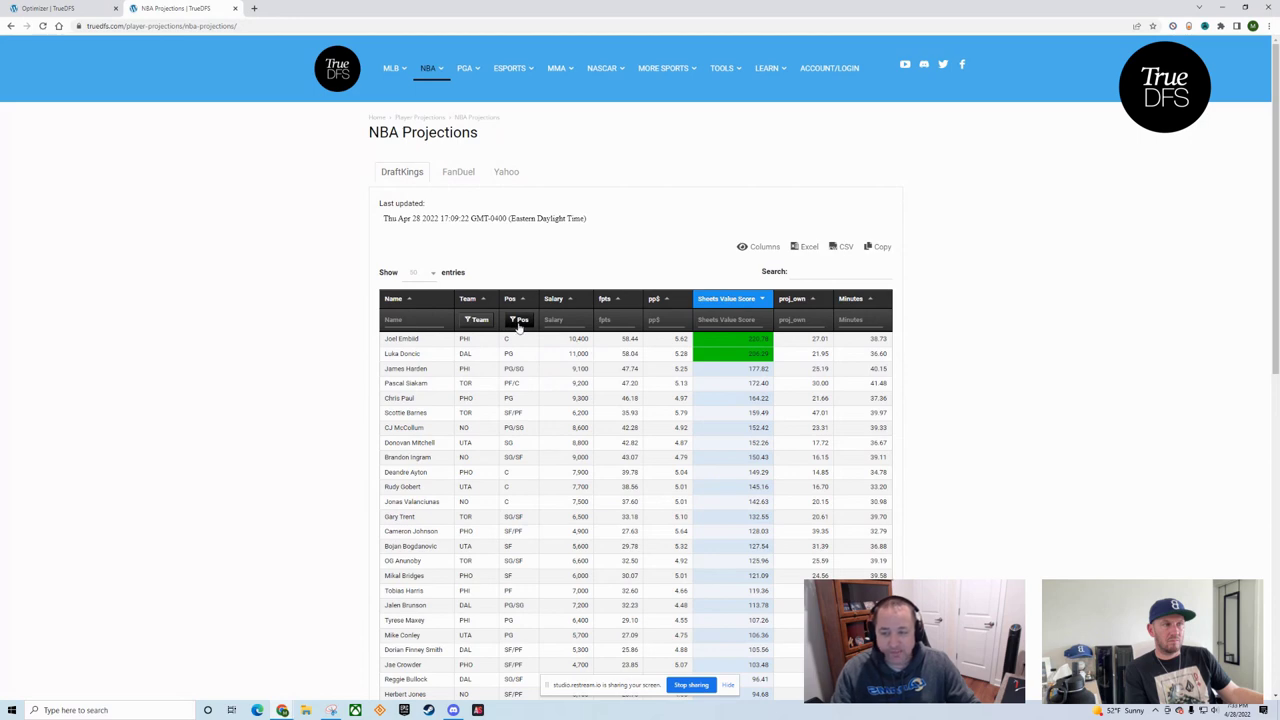
click(518, 322)
click(504, 345)
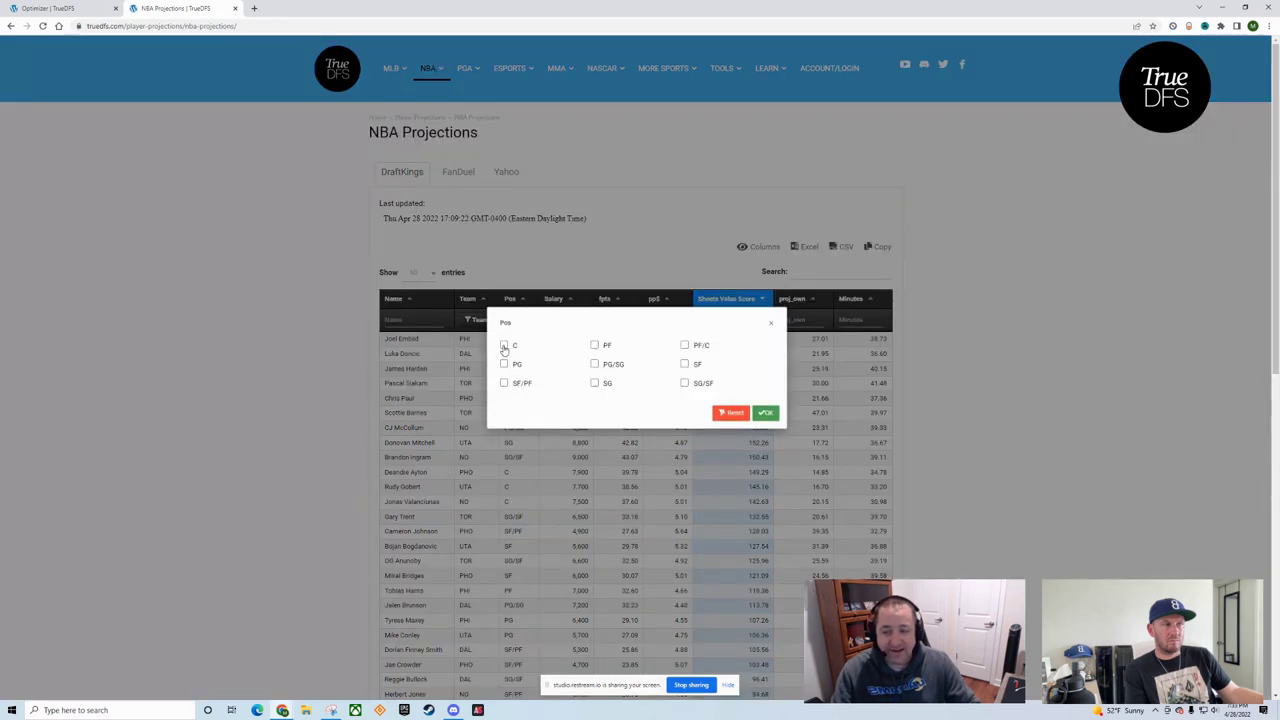
click(766, 413)
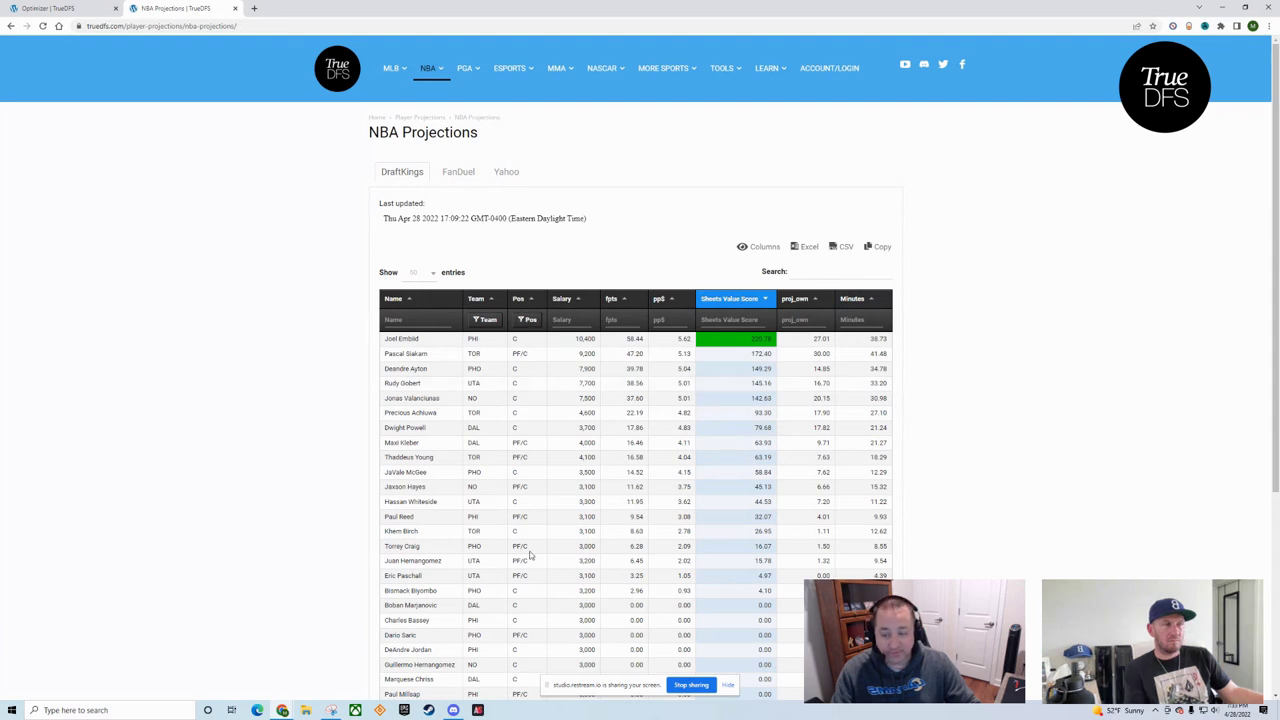
scroll(522, 514, down, 3)
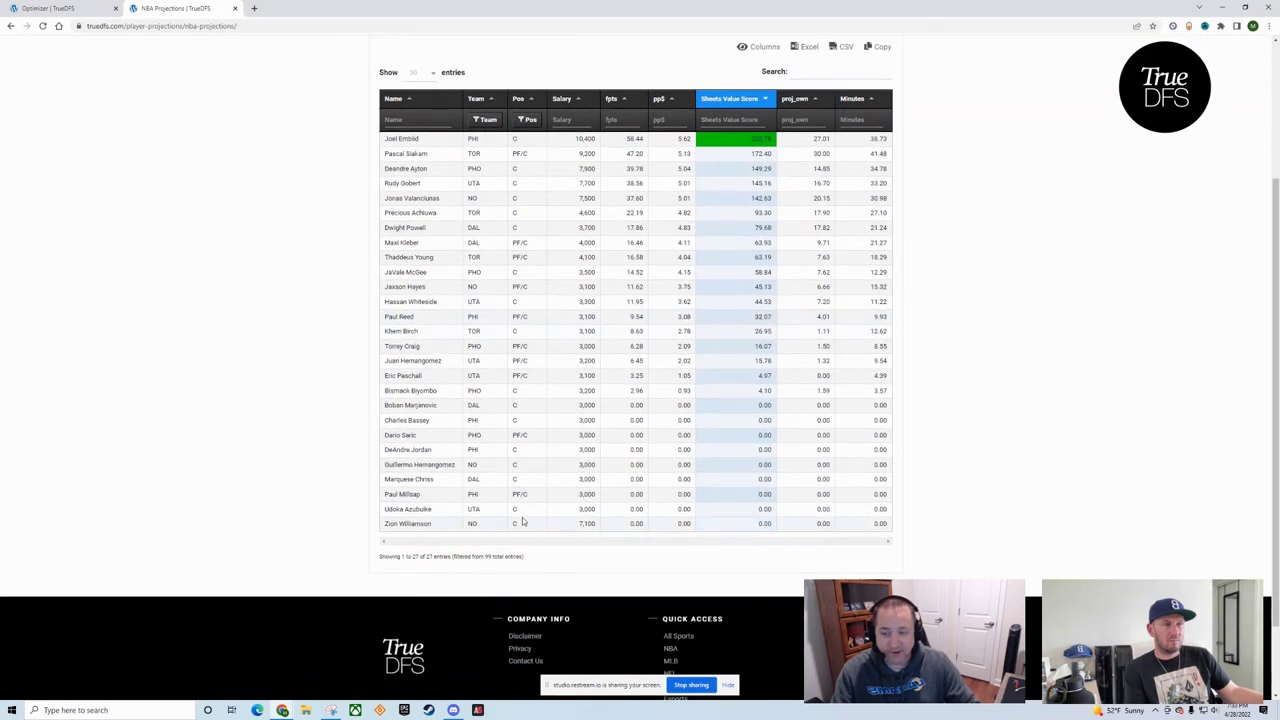
scroll(525, 512, up, 2)
scroll(531, 507, up, 1)
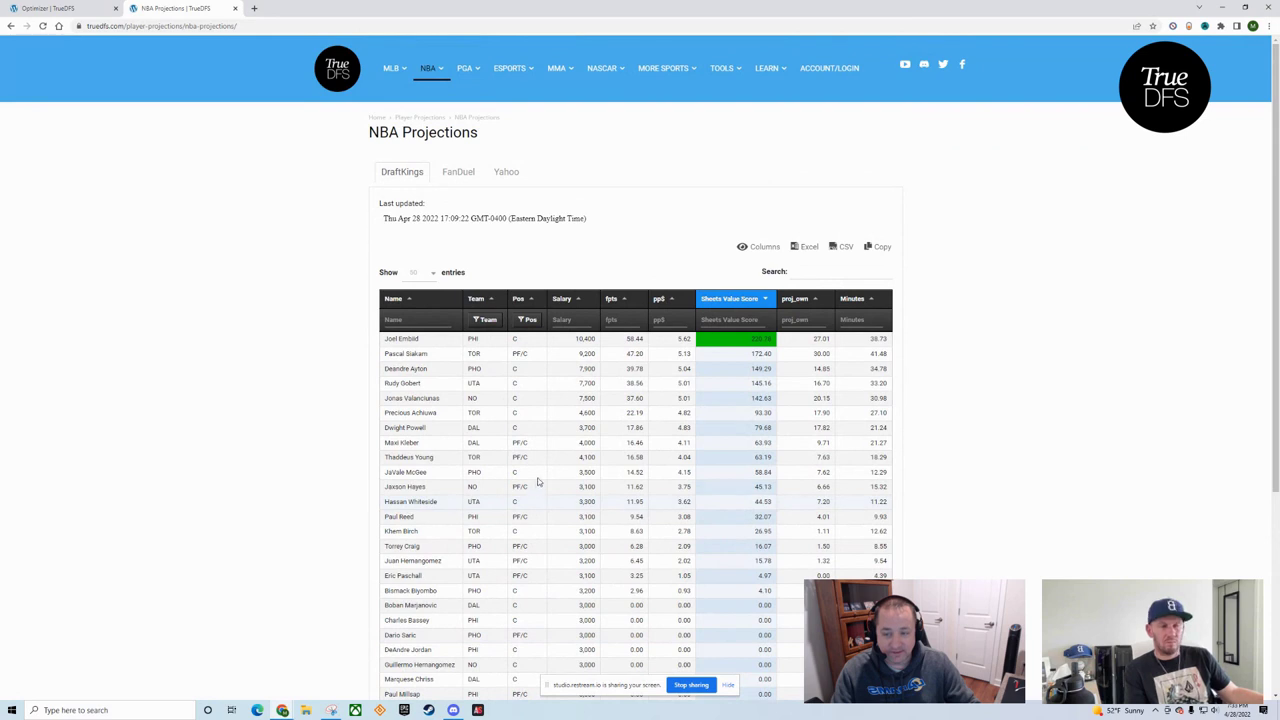
Sort the NBA table by pp$, Salary and Pos, finish on fpts ascending, then download CSV
click(659, 299)
click(612, 299)
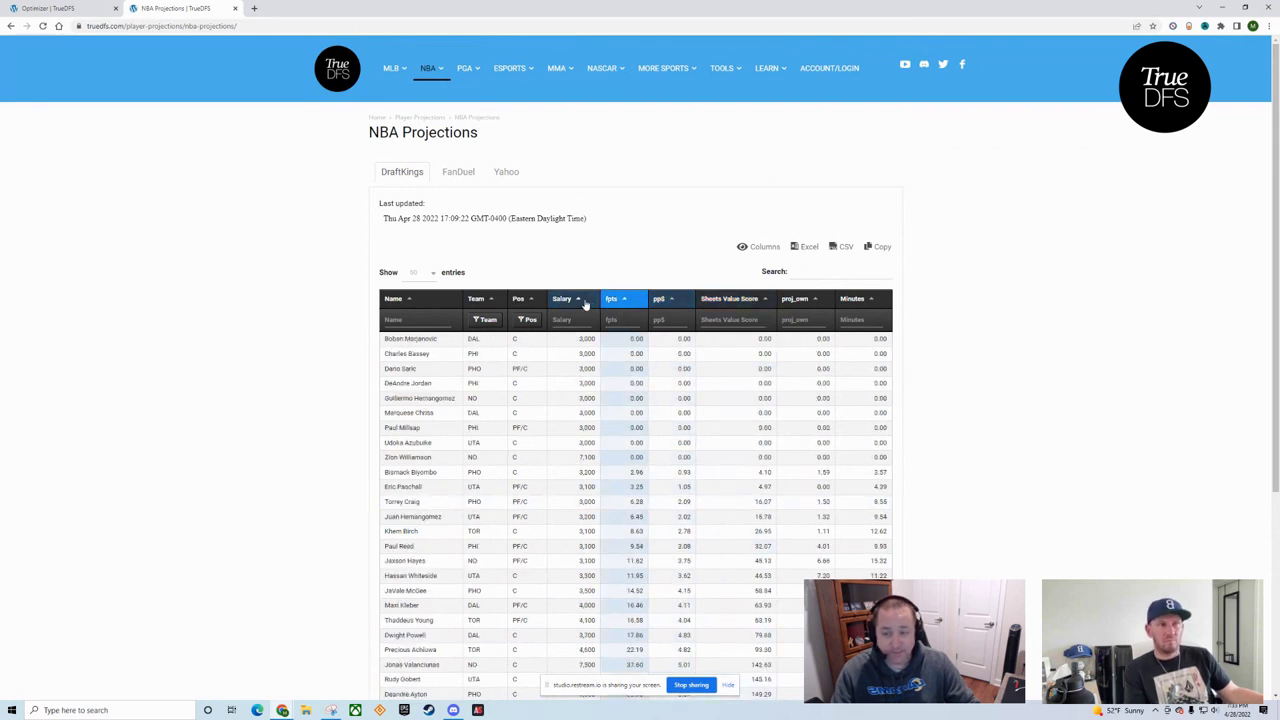
click(564, 300)
click(519, 299)
click(519, 299)
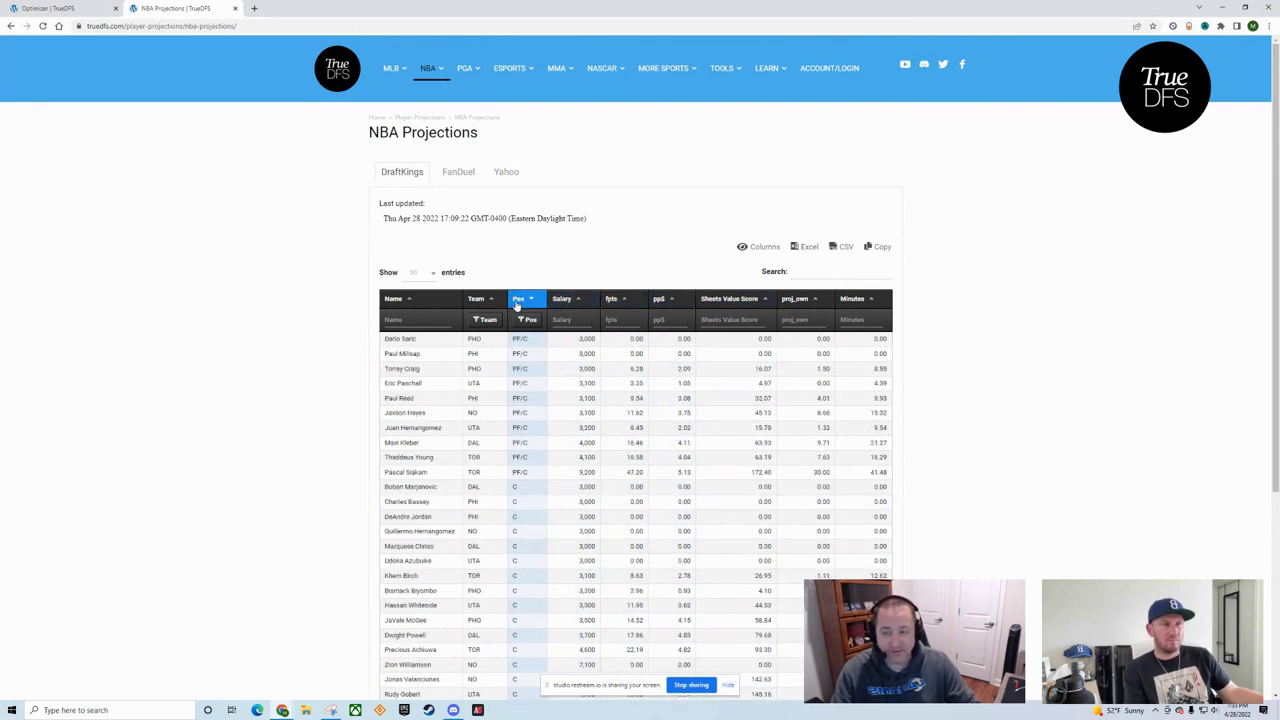
click(562, 300)
click(612, 300)
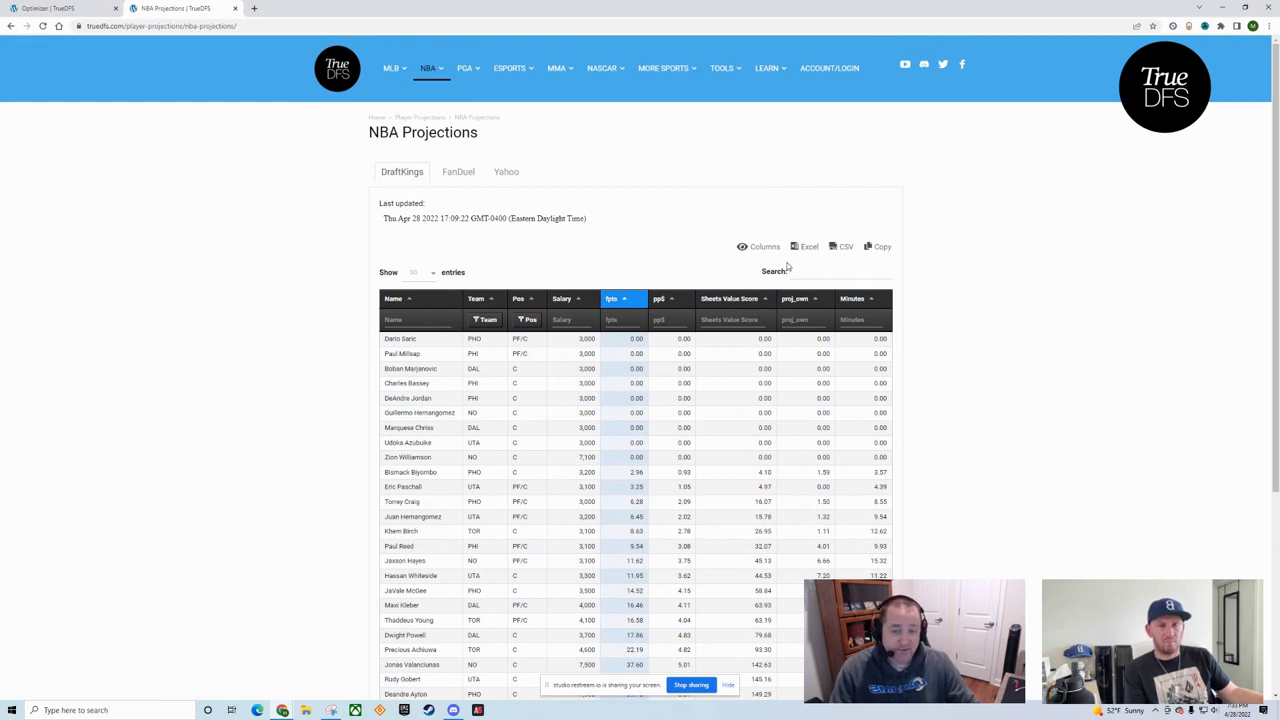
click(845, 248)
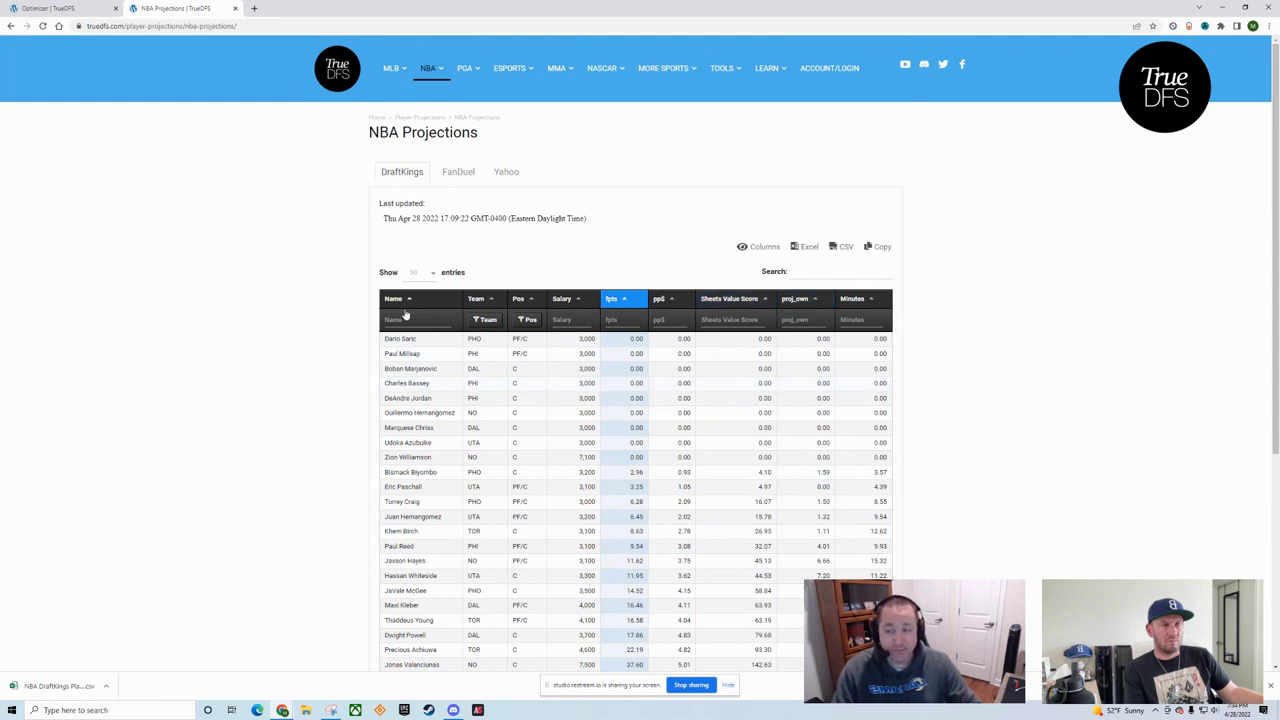
Show the Columns dropdown listing Name through Slate PlayerID
click(761, 250)
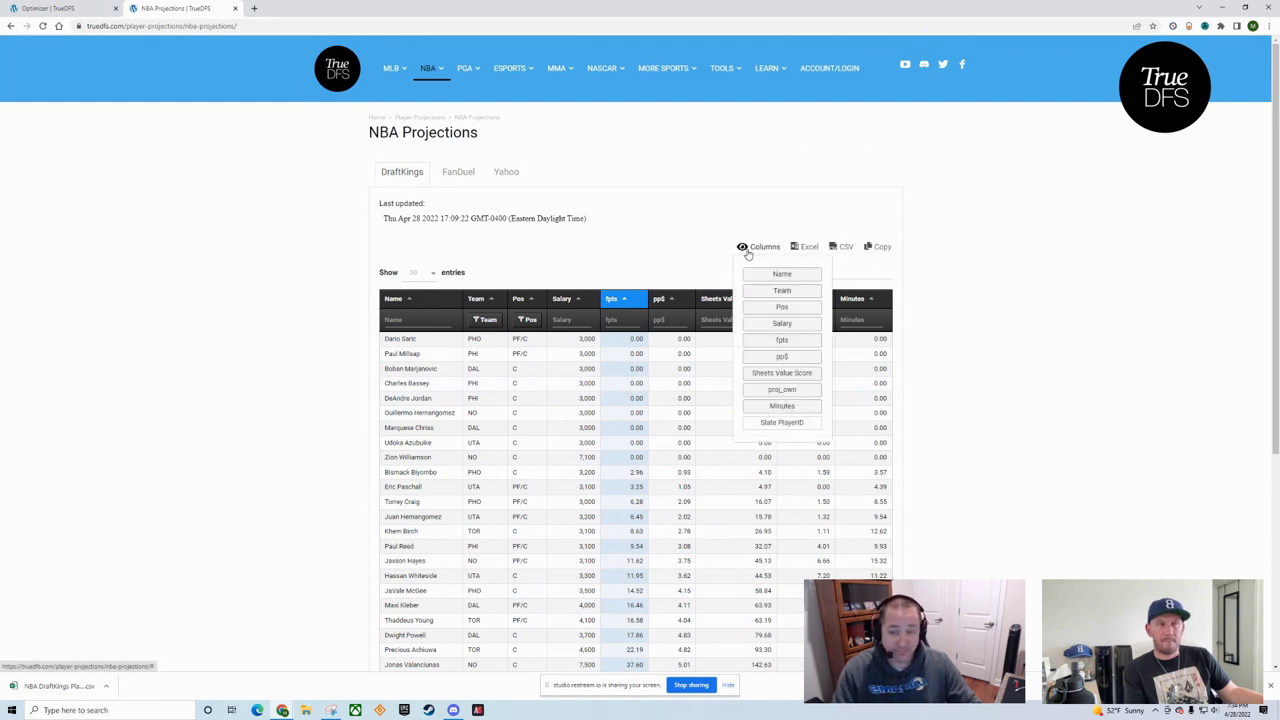
Hide the Team, Pos, Salary, pp$, Sheets Value Score, proj_own and Minutes columns
click(783, 292)
click(779, 307)
click(776, 323)
click(766, 360)
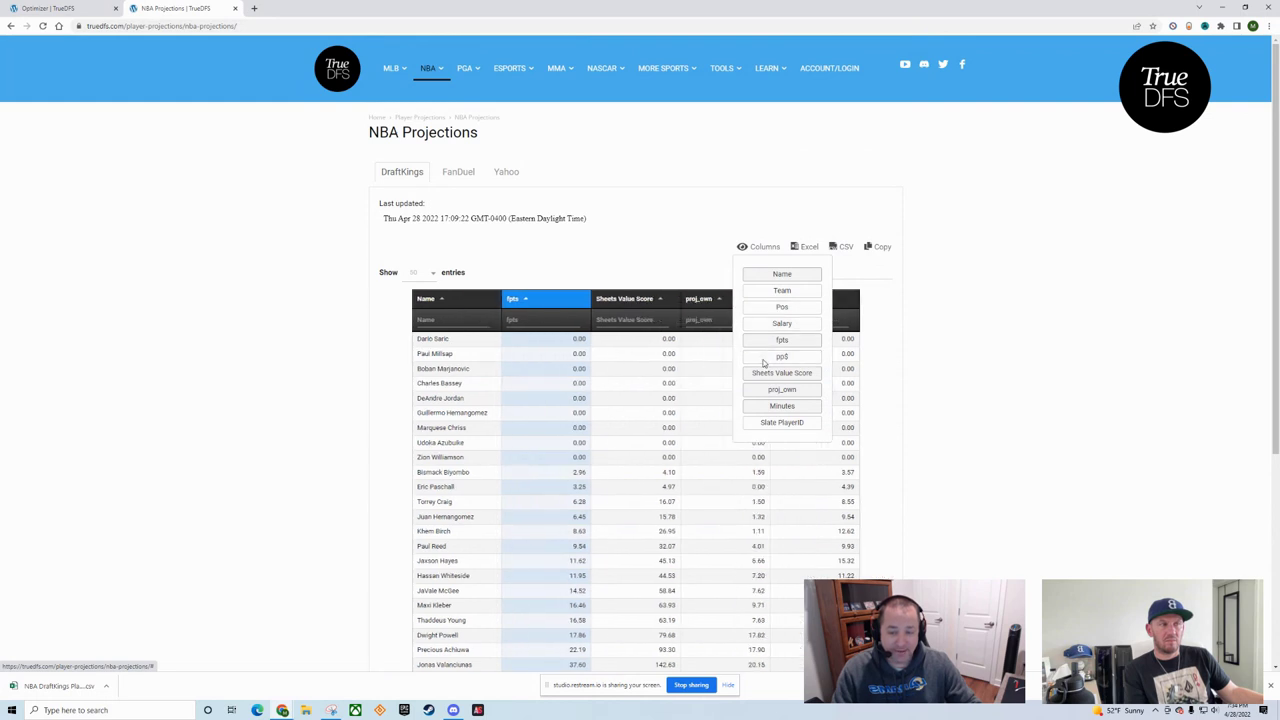
click(768, 374)
click(772, 389)
click(780, 406)
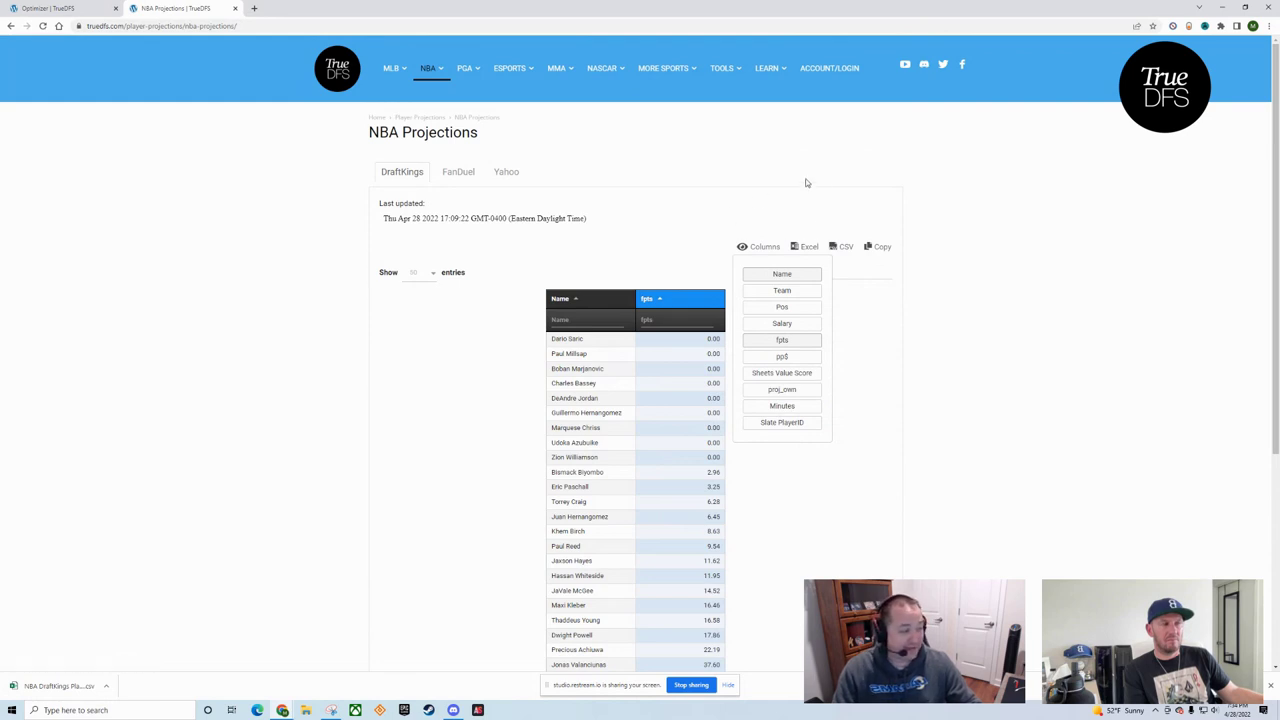
Restore those seven columns, add Slate PlayerID, and close the column list
click(789, 292)
click(795, 308)
click(792, 324)
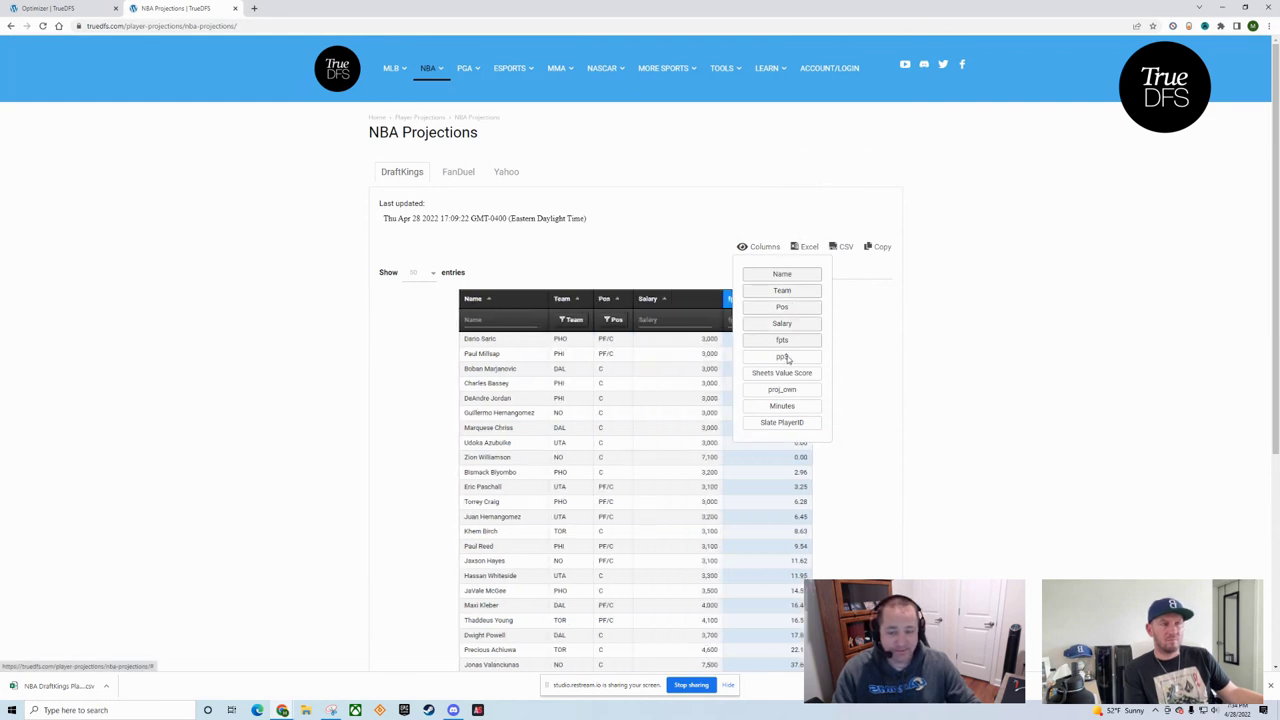
click(790, 357)
click(788, 373)
click(795, 389)
click(793, 406)
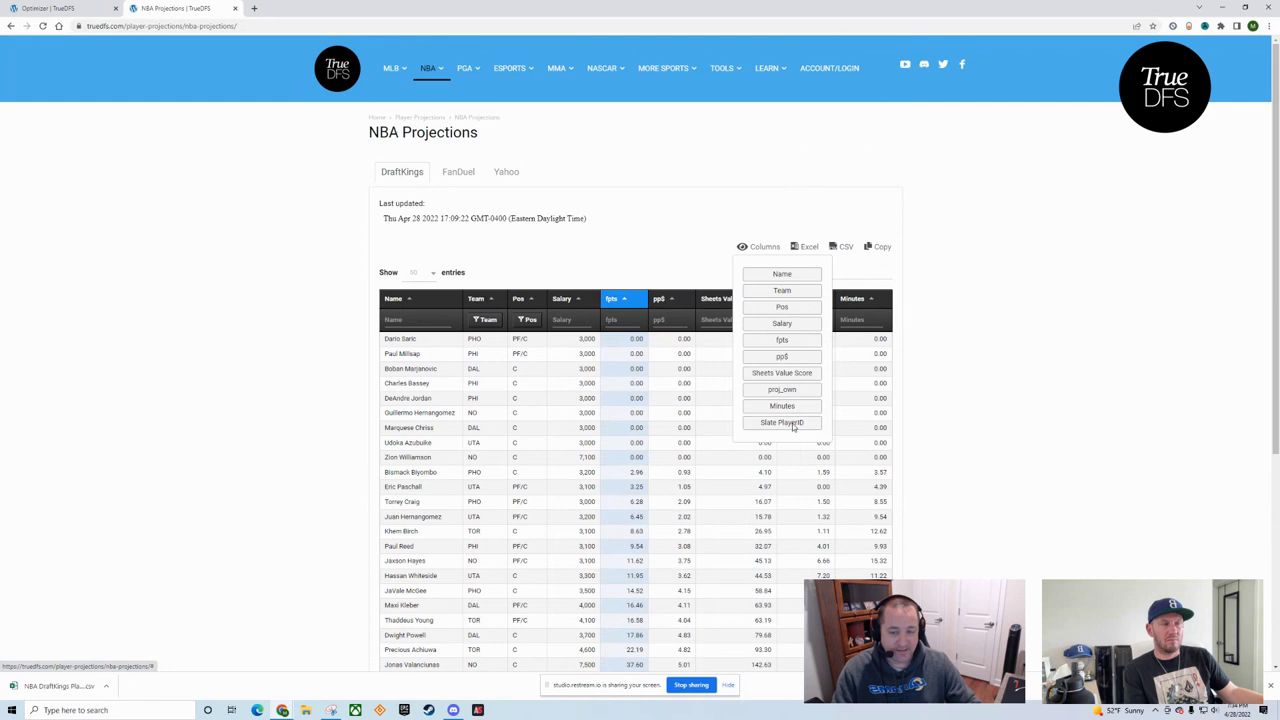
click(792, 422)
click(667, 242)
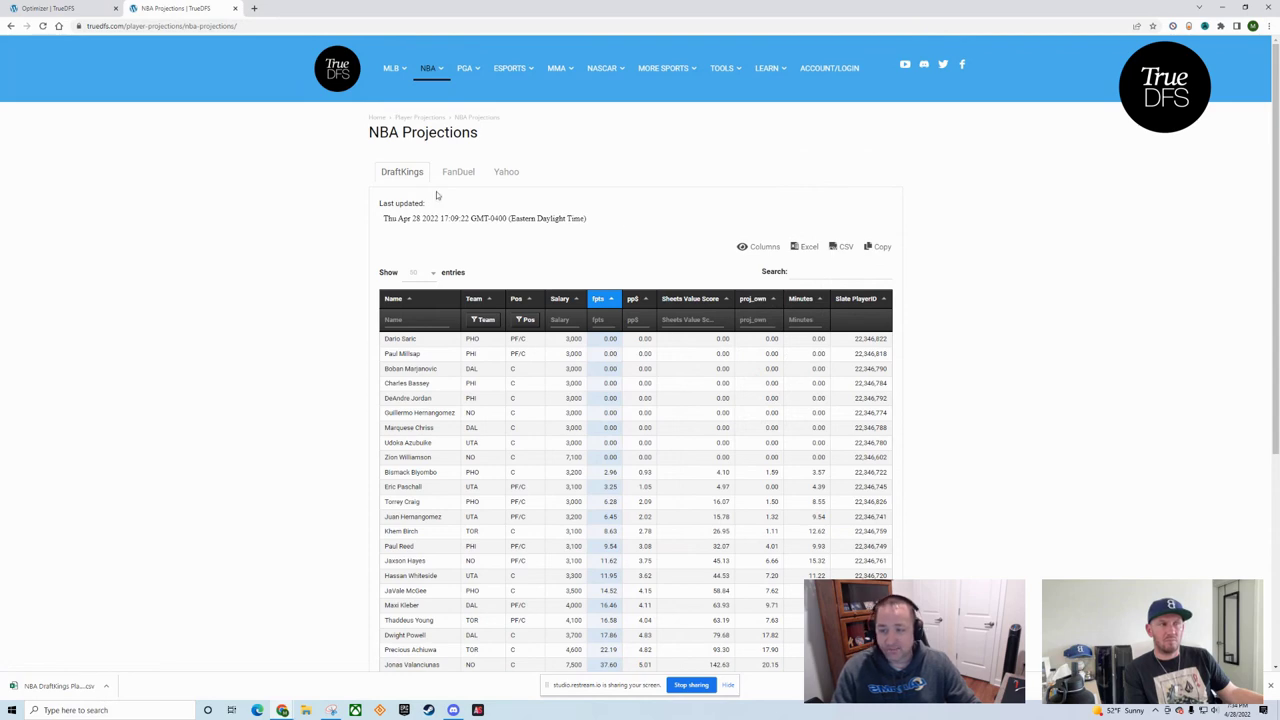
Compare the FanDuel, Yahoo and DraftKings NBA projections, then switch to MLB Projections
click(458, 172)
click(507, 176)
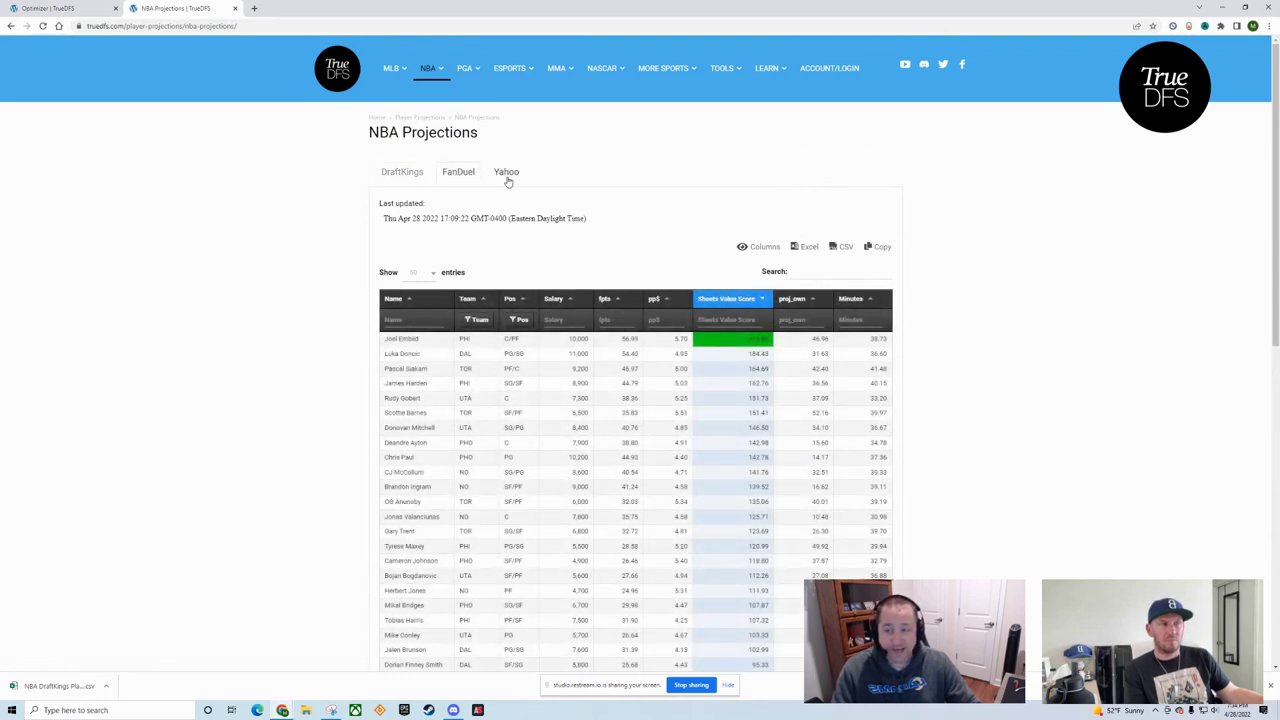
click(396, 176)
click(457, 178)
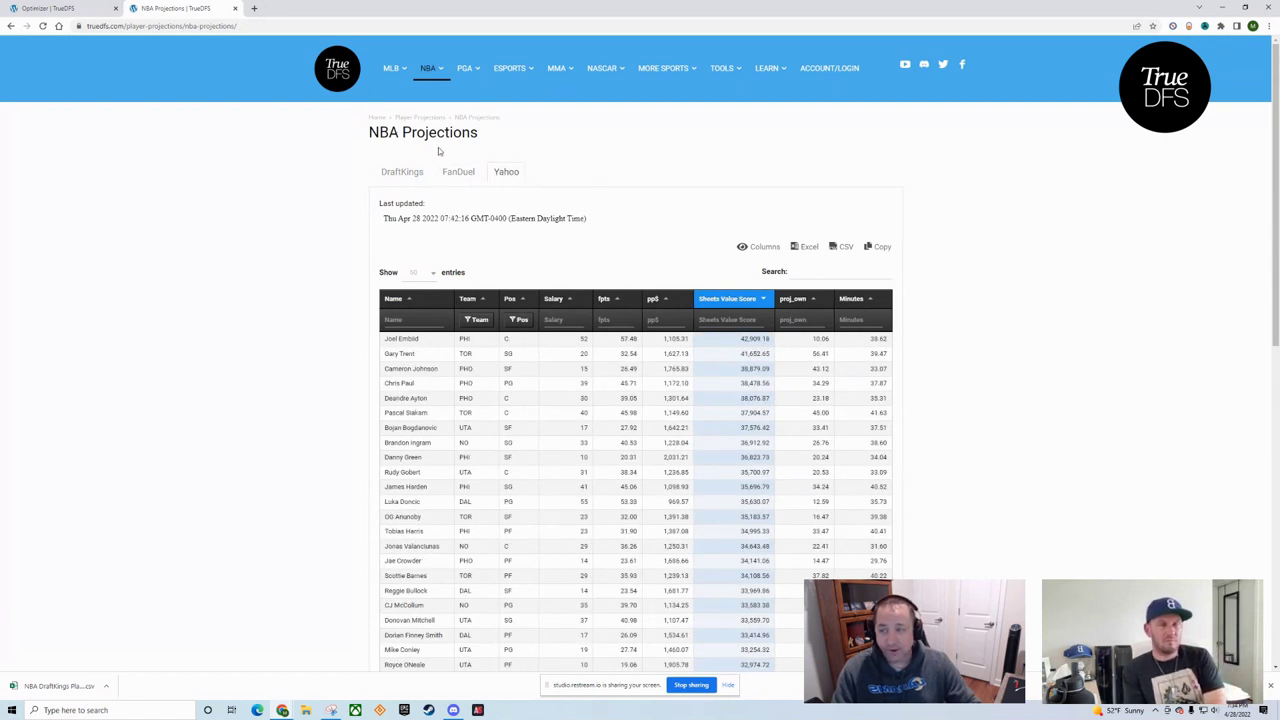
mouse_move(390, 72)
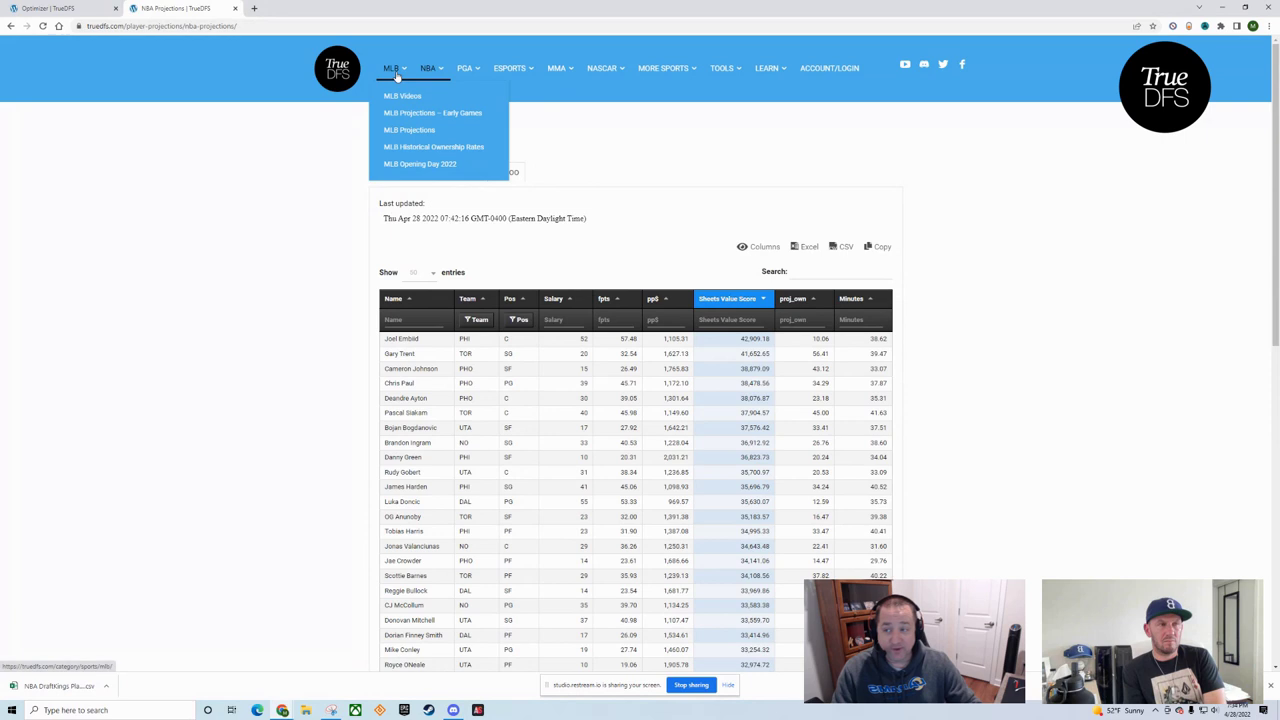
click(402, 133)
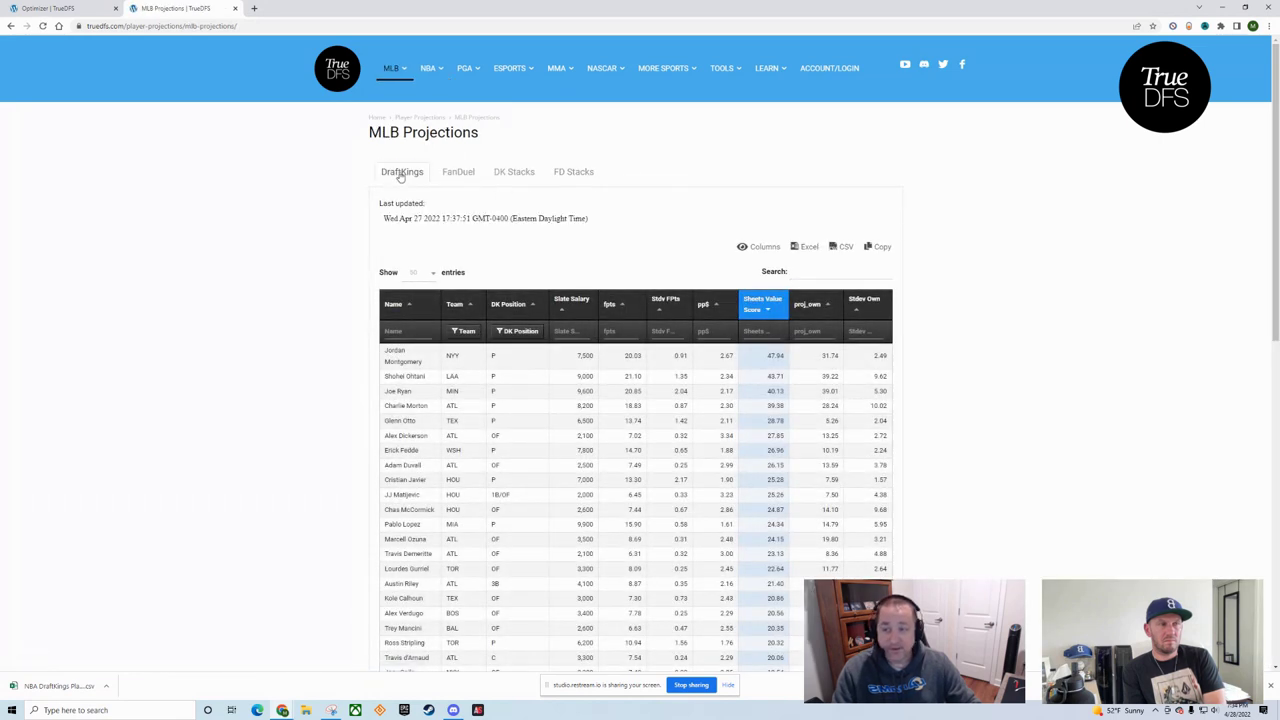
Switch the MLB table to DK Stacks, with ATL on top, and dismiss the screen-sharing notice
click(458, 172)
click(513, 172)
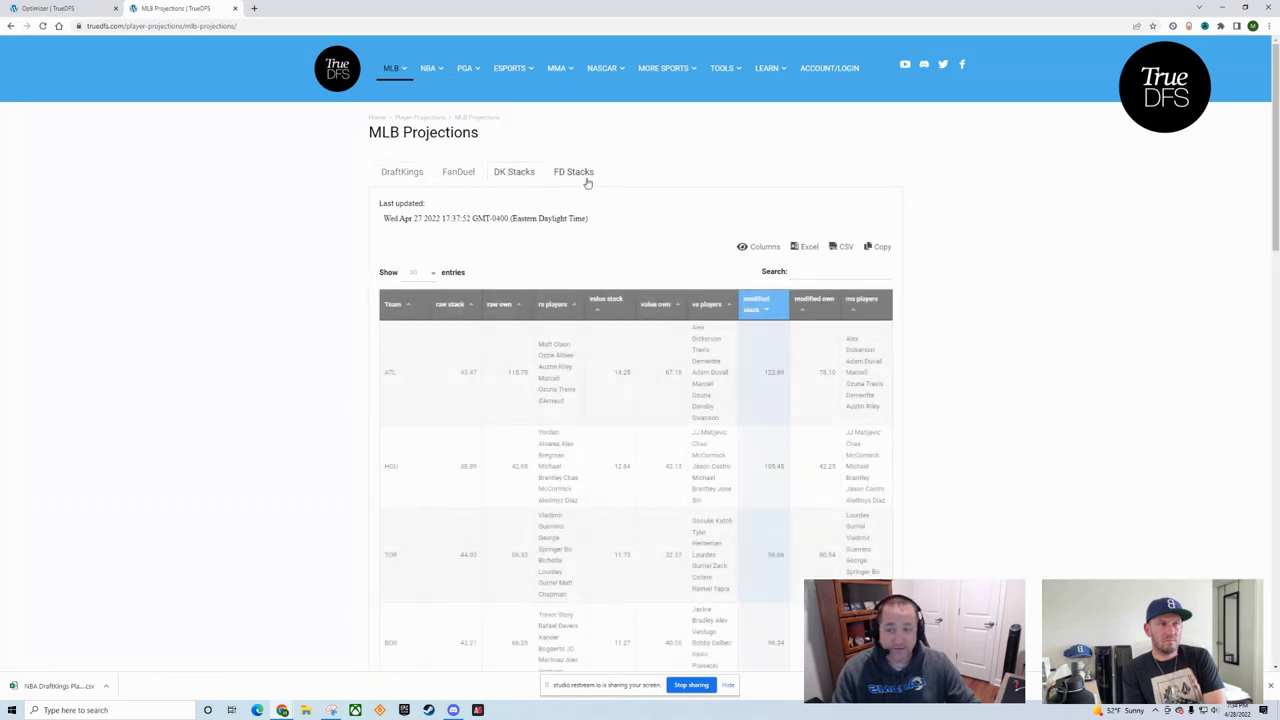
click(587, 176)
click(522, 174)
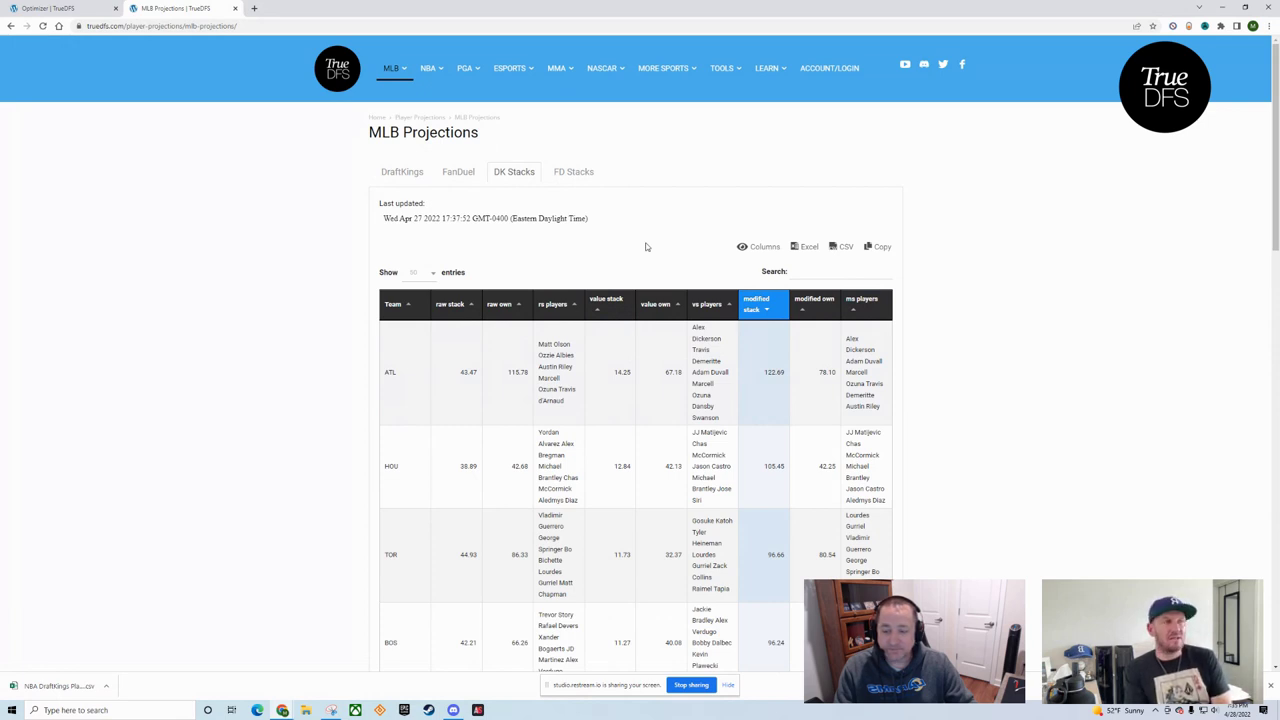
click(732, 685)
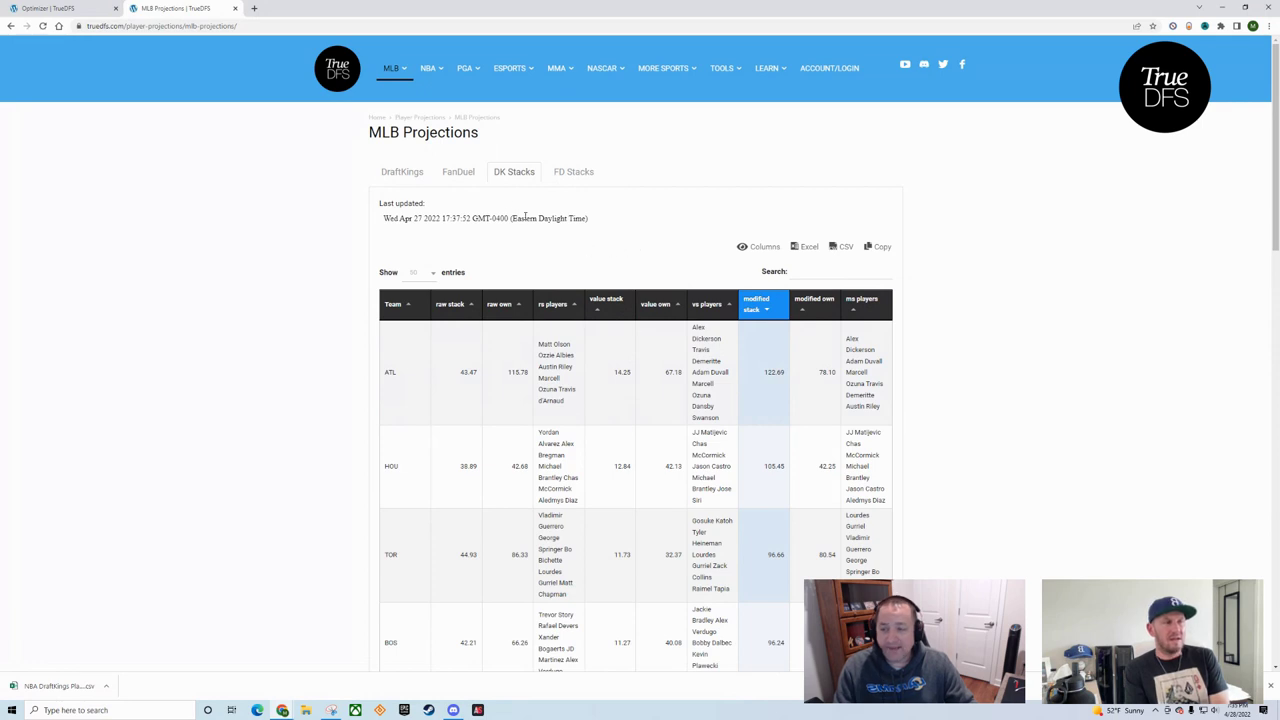
Show FanDuel MLB projections, export them to CSV, and open MLB FanDuel Players.csv
click(464, 172)
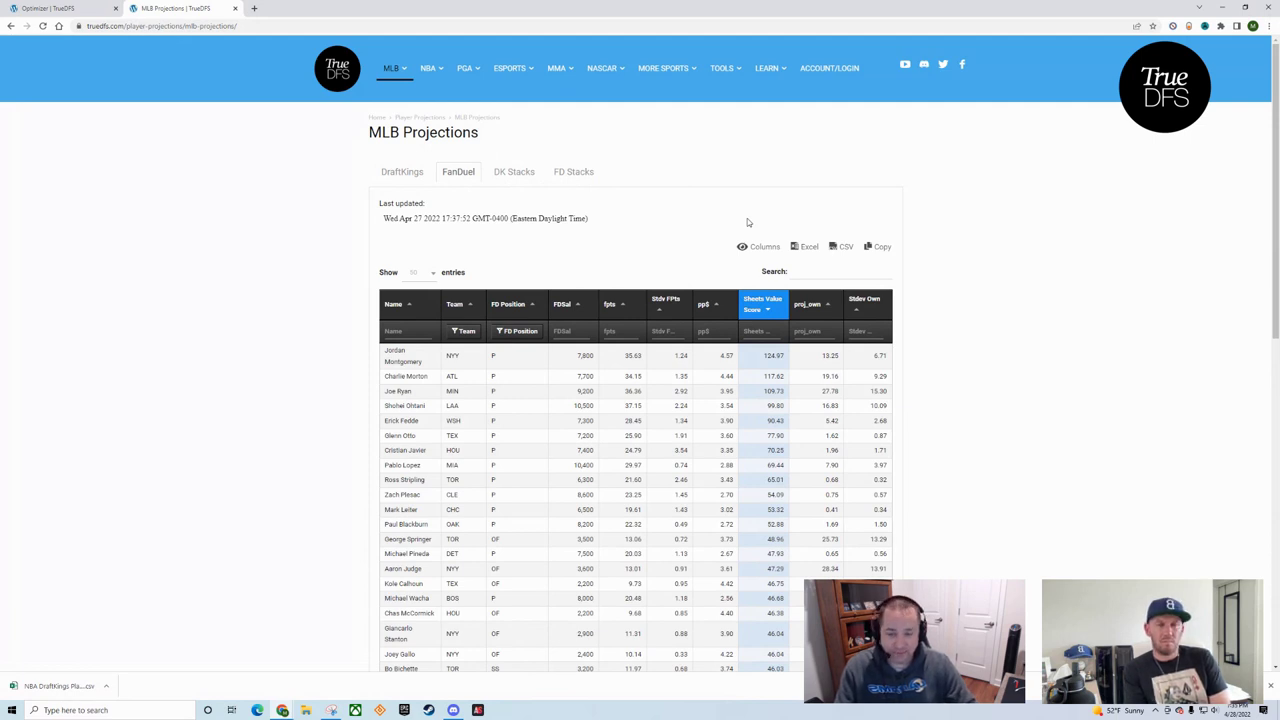
click(843, 247)
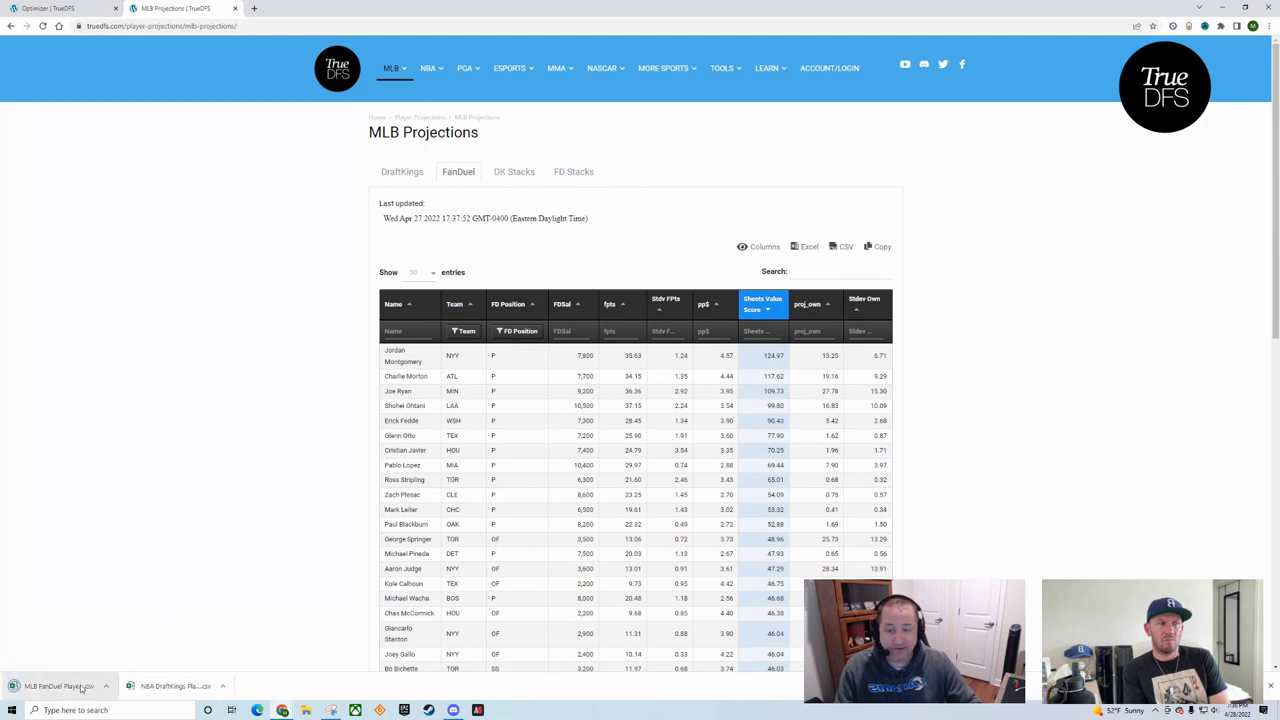
click(82, 682)
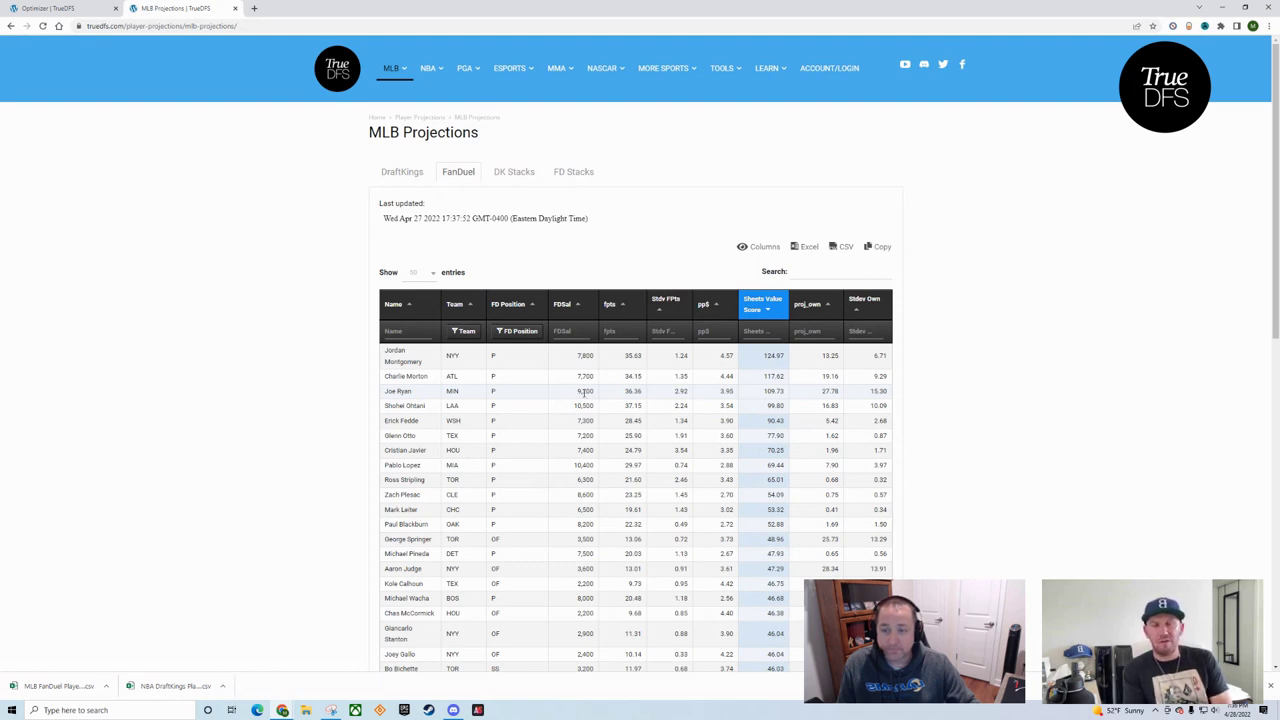
Return home via the TrueDFS logo and open Rohdes Top Stacks 'Free in Discord 4/28'
click(391, 67)
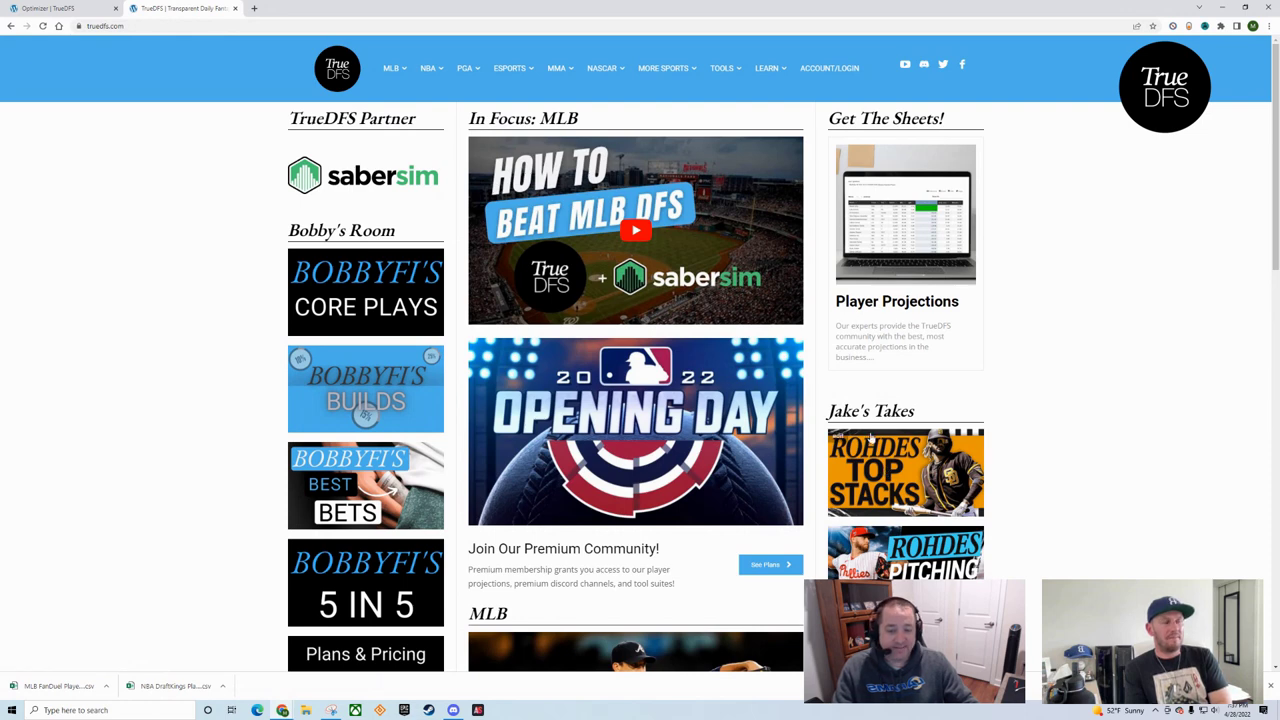
click(901, 481)
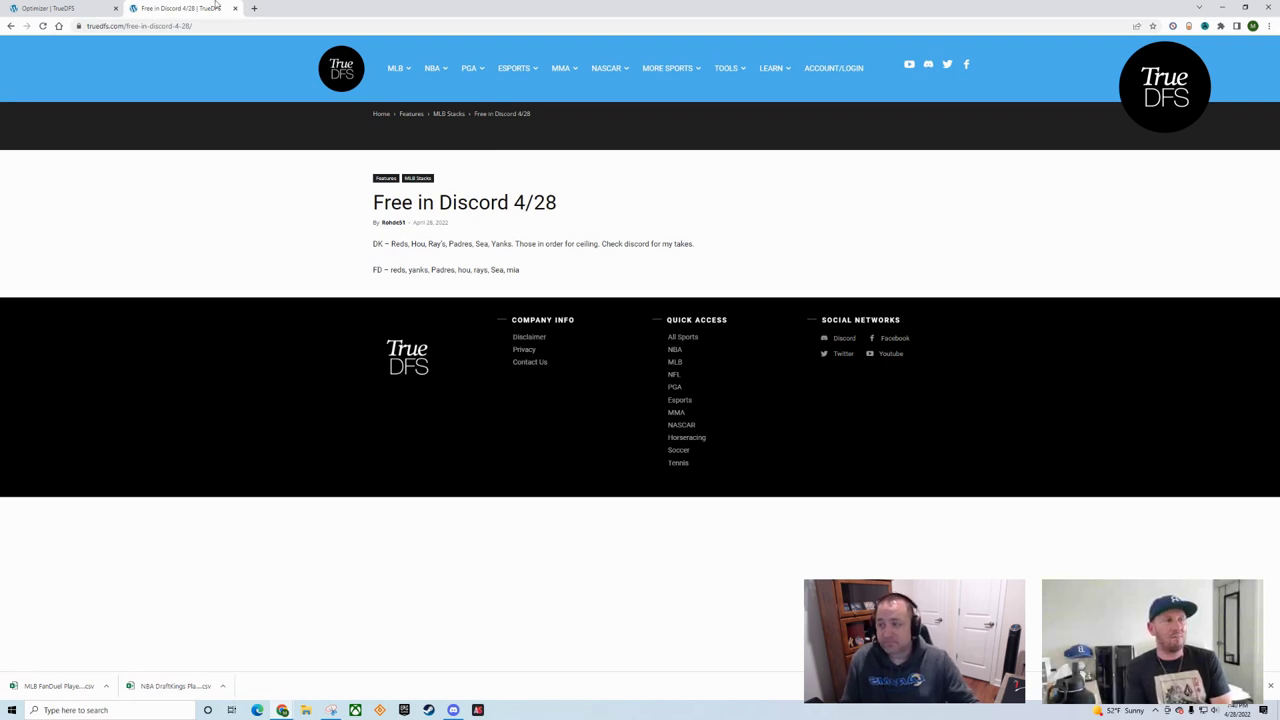
Go Back in the browser to the homepage showing Bobby's Room and Jake's Takes
click(11, 27)
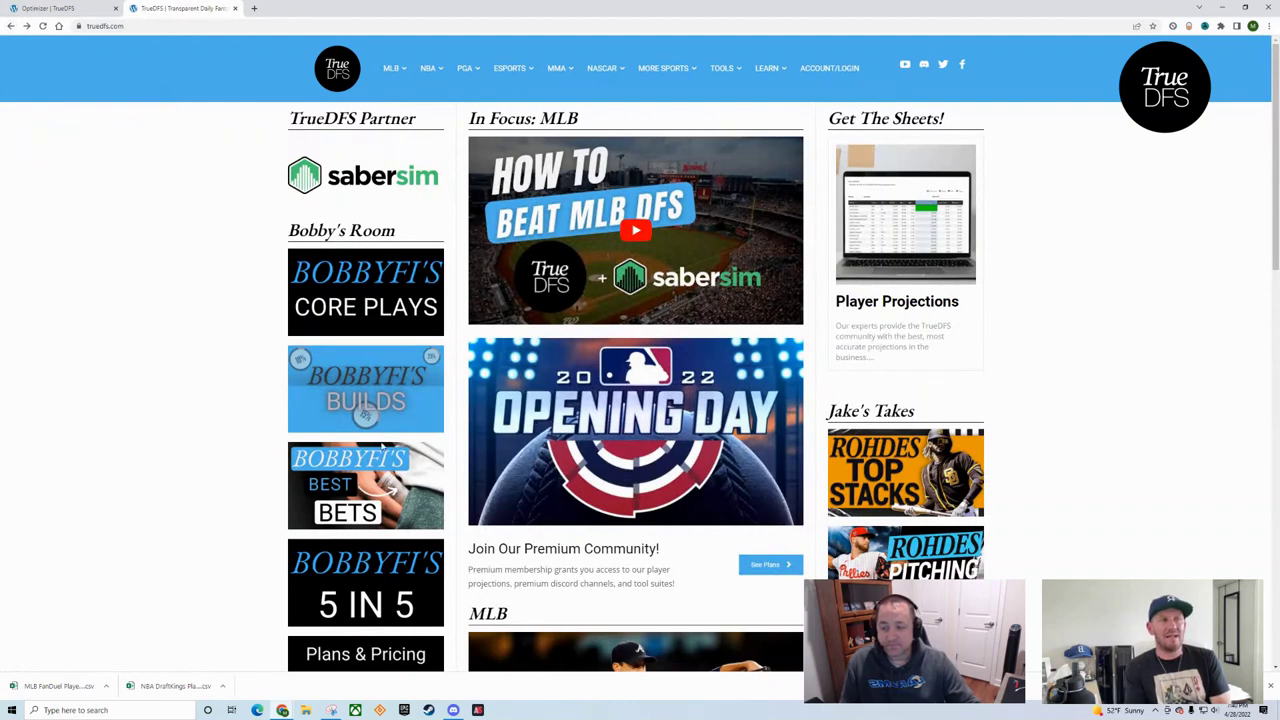
Open the BobbyFi's Bets of the day post with the Milwaukee -12.5 and Golden State -9.5 picks
click(376, 480)
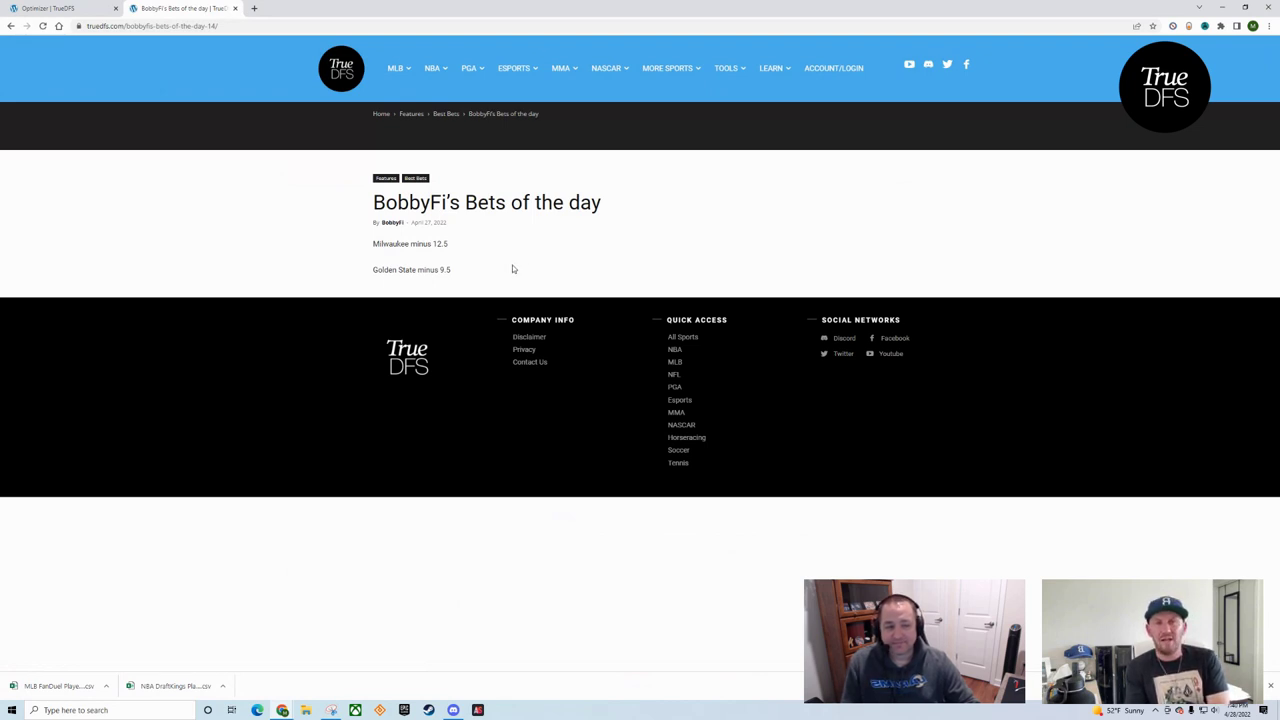
Return home and open the BobbyFi's Builds article with its MLB, NBA and PGA lineups
click(11, 25)
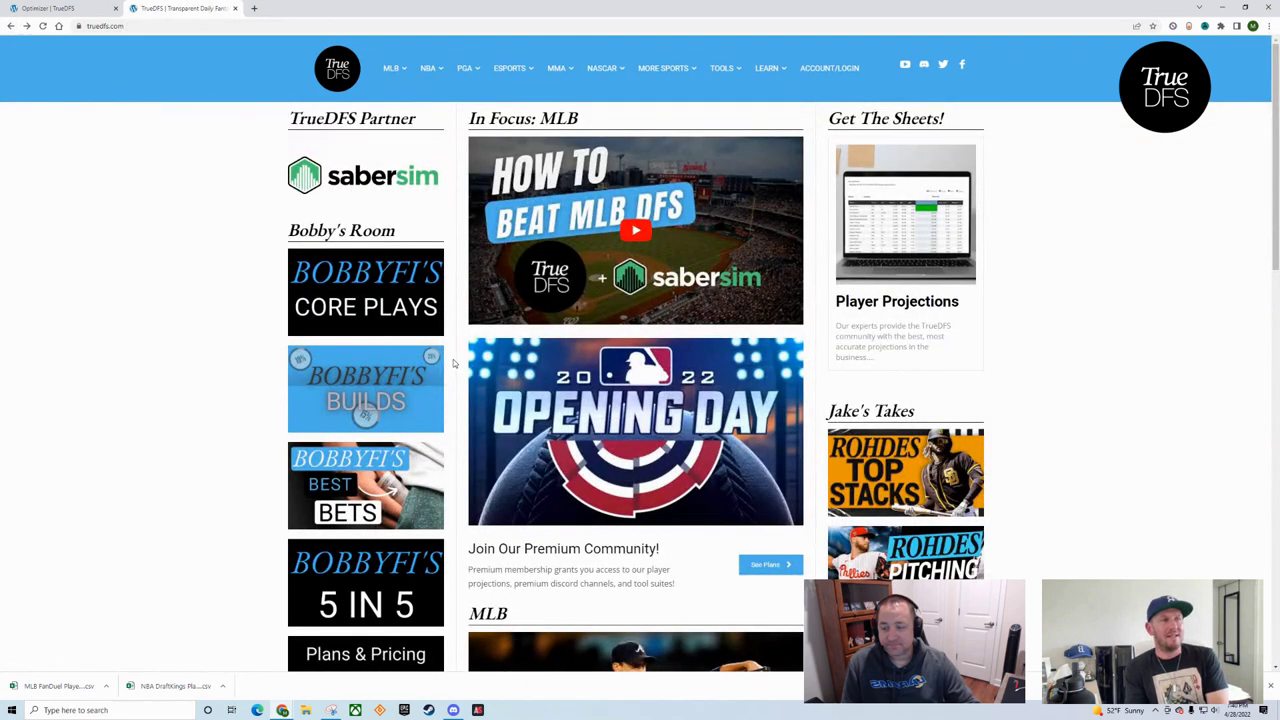
click(380, 385)
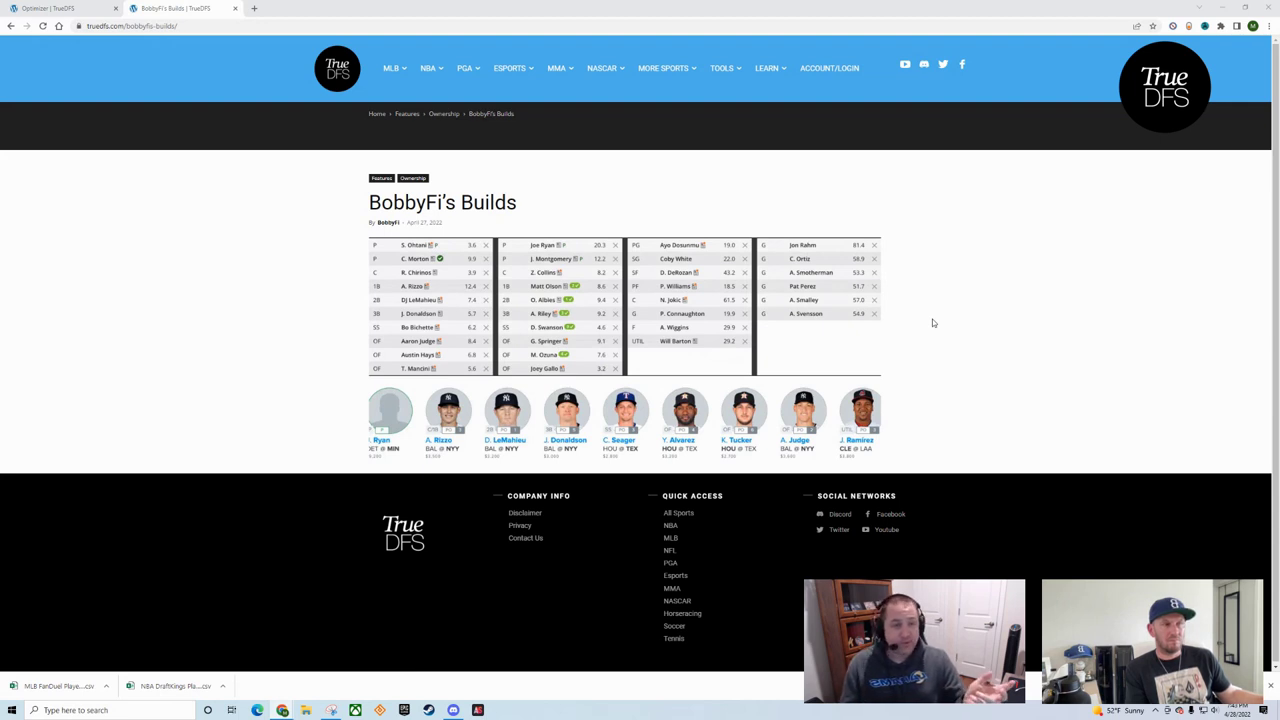
Open NBA Projections and sort the DraftKings table by fpts descending, Joel Embiid on top at 58.44
mouse_move(438, 68)
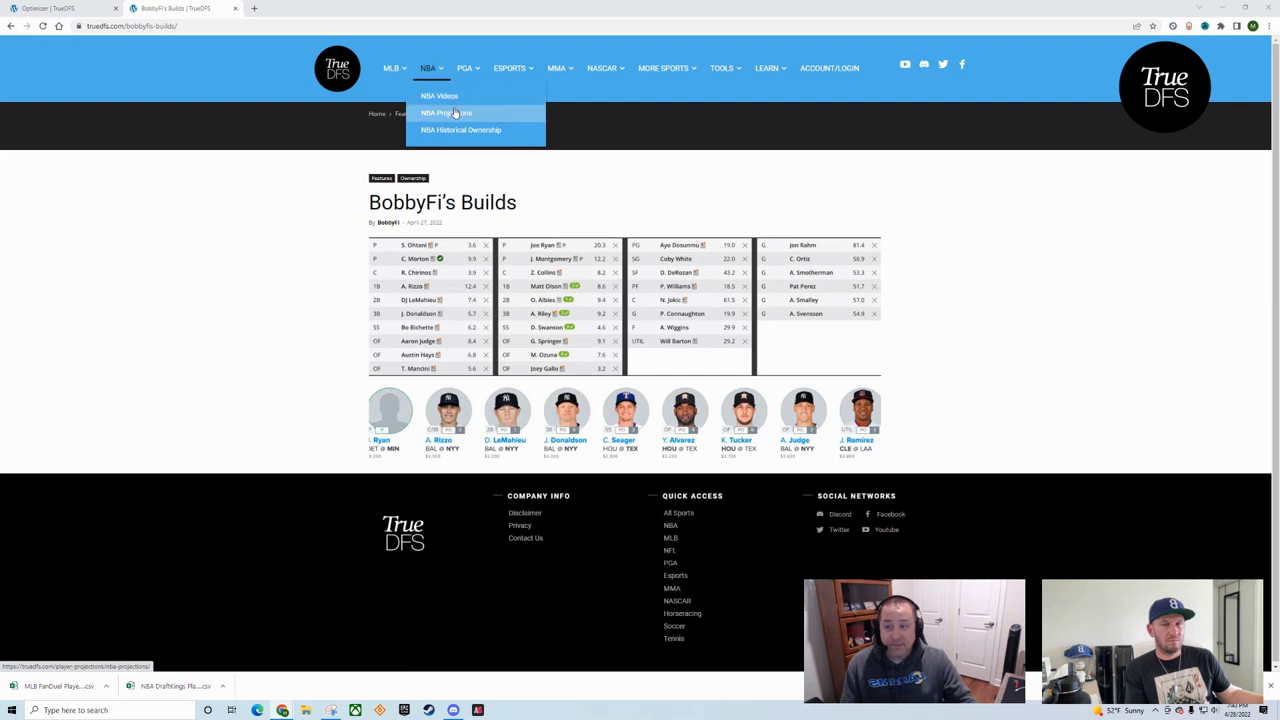
click(453, 113)
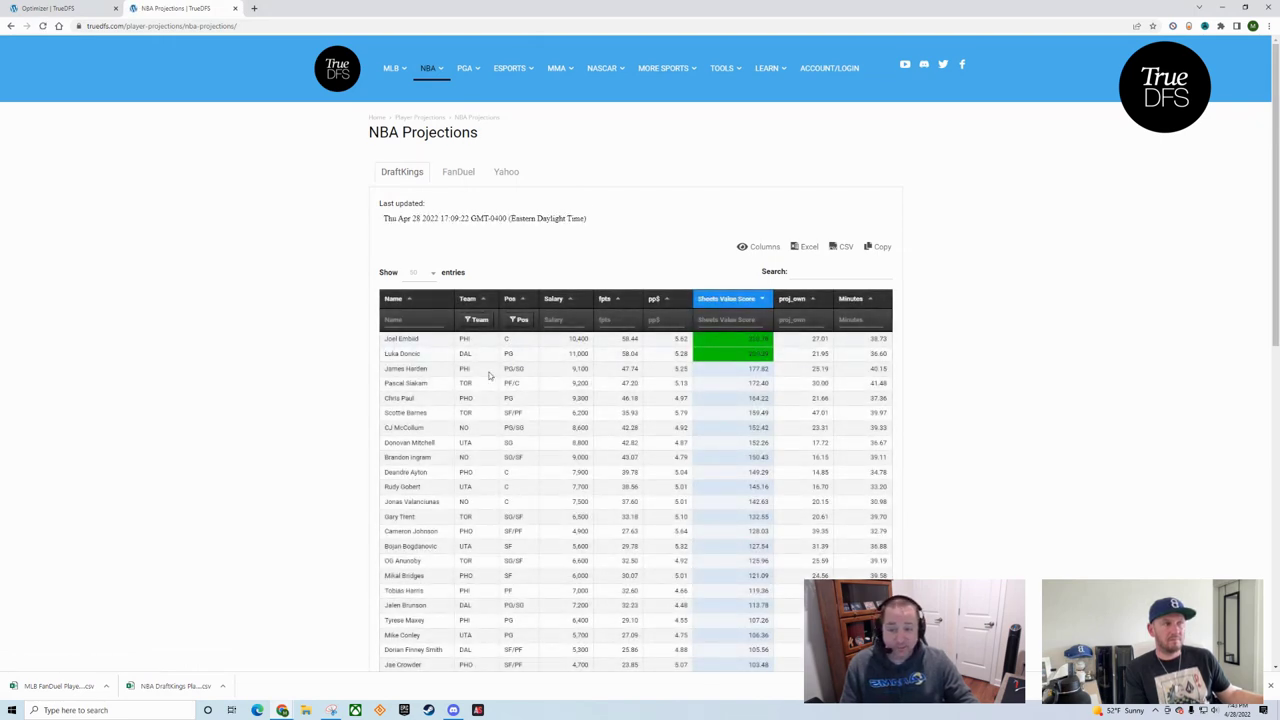
click(618, 300)
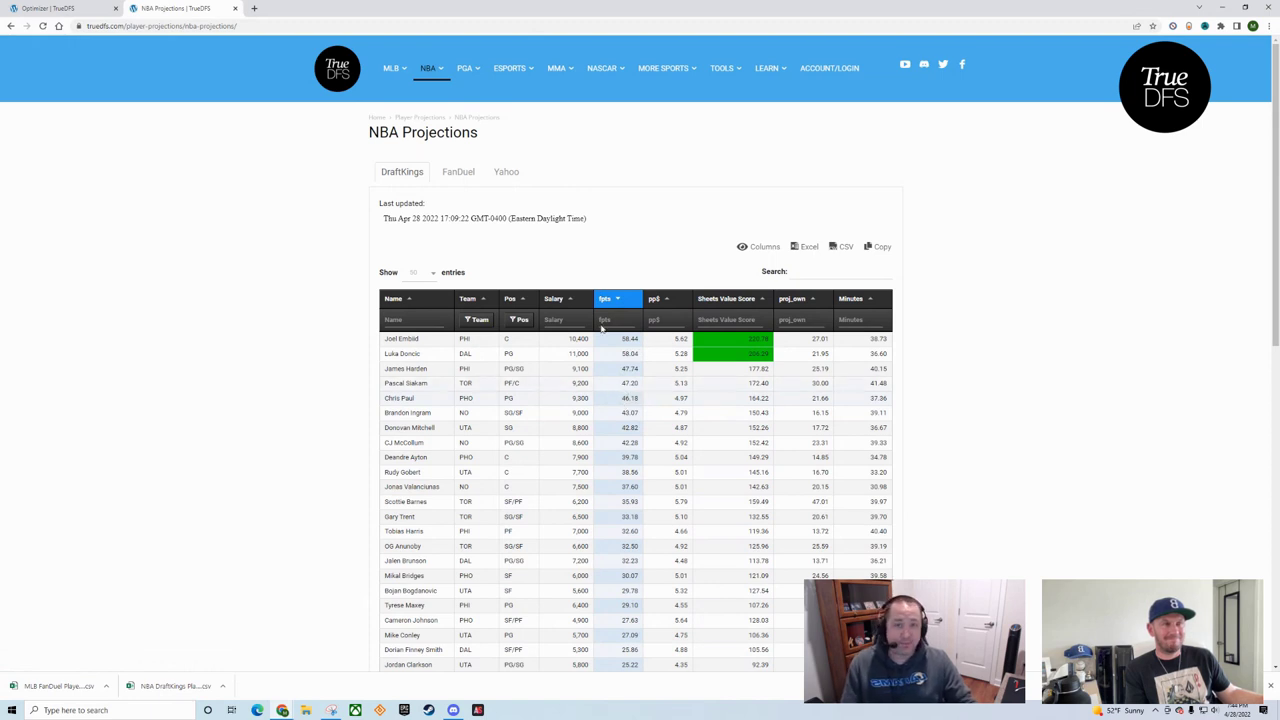
Go back to BobbyFi's Builds, whose NBA lineup shows N. Jokic at 61.5
click(10, 27)
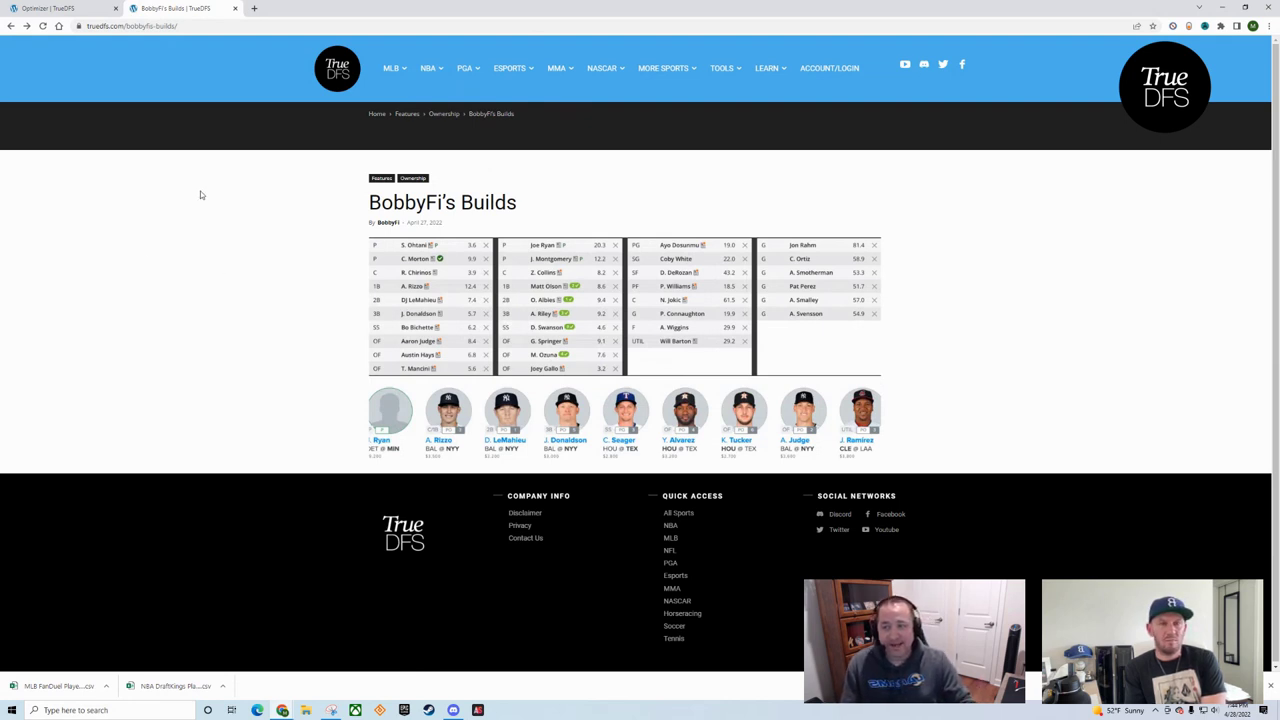
Return to the homepage and launch the SaberSim optimizer for the MLB DraftKings Apr. 28 main slate
click(10, 26)
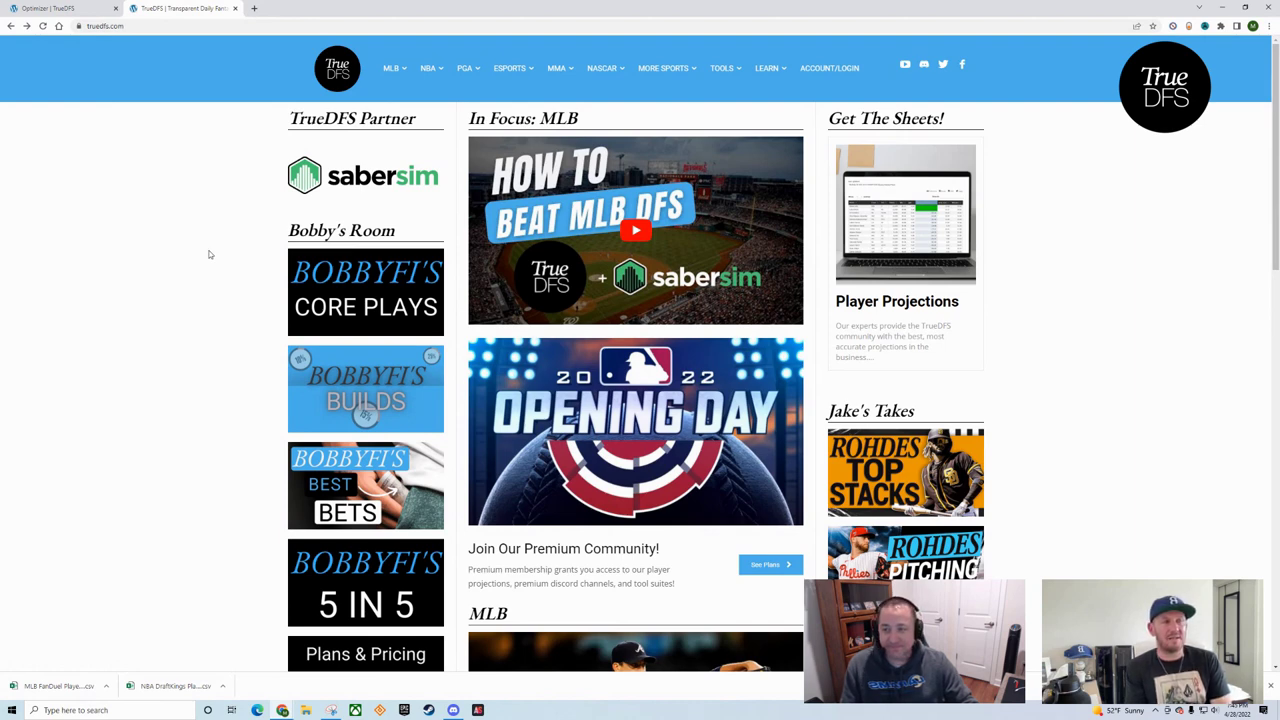
click(350, 182)
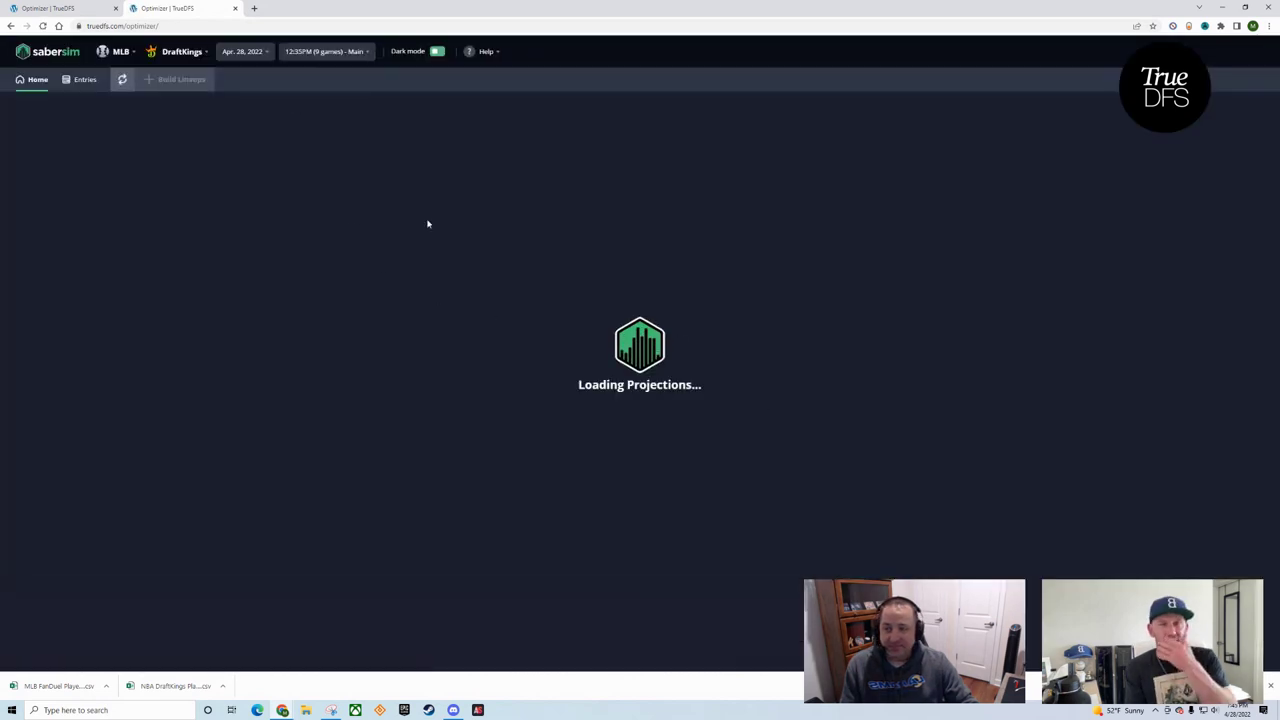
Switch to the first Optimizer tab showing the loaded MLB DraftKings 8-game main slate pool
click(50, 8)
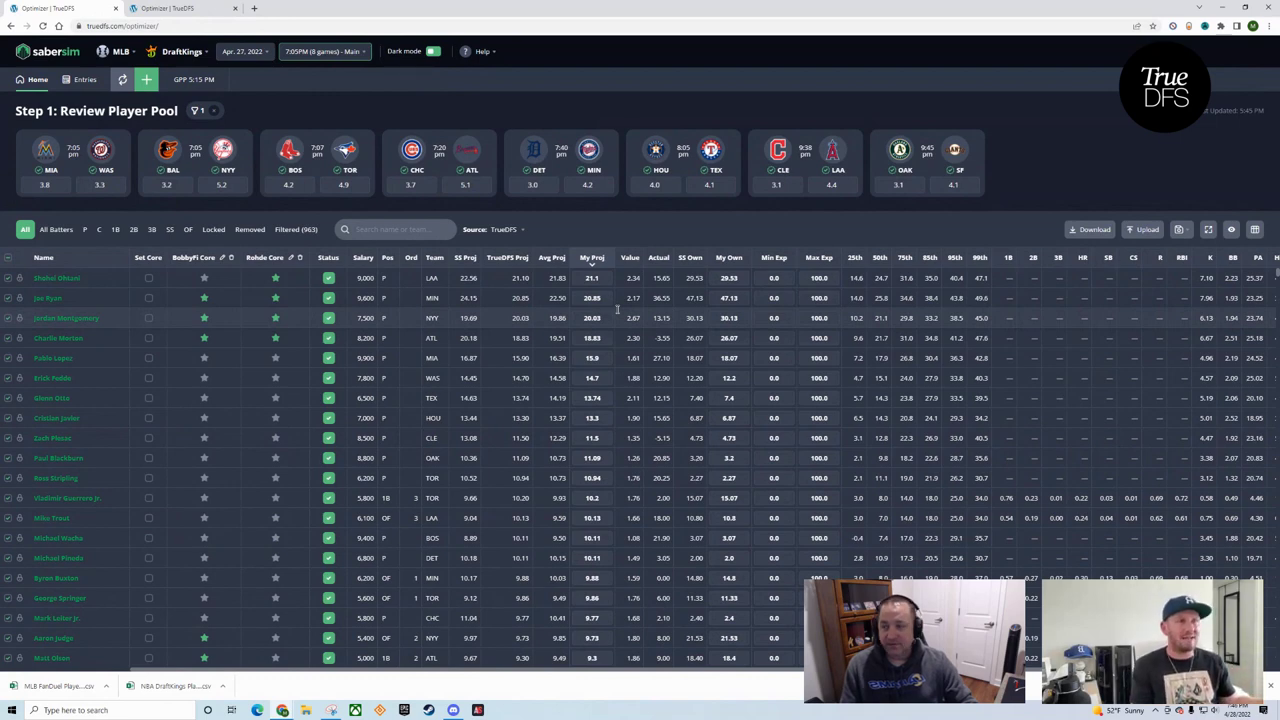
Sort BobbyFi Core starred players to the top and start a new lineup build
click(205, 259)
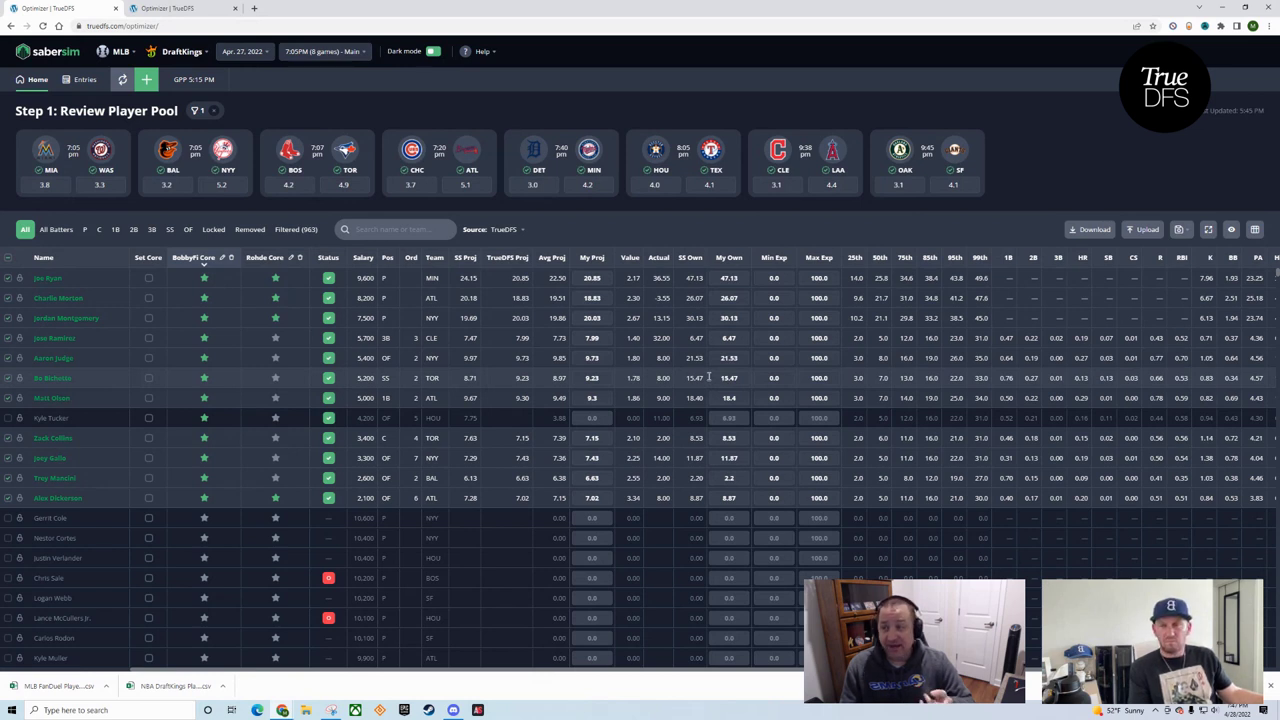
click(149, 80)
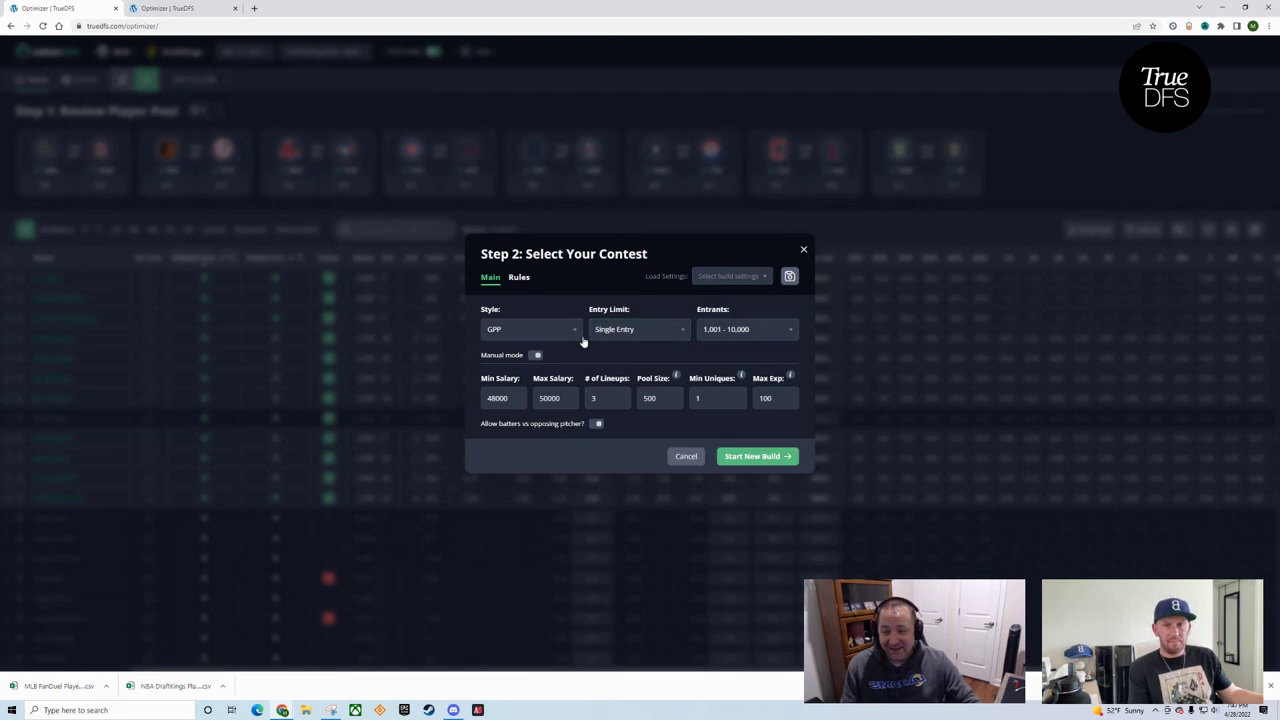
Turn on Manual mode, switch the contest style from GPP to Cash, then cancel the contest setup
click(535, 356)
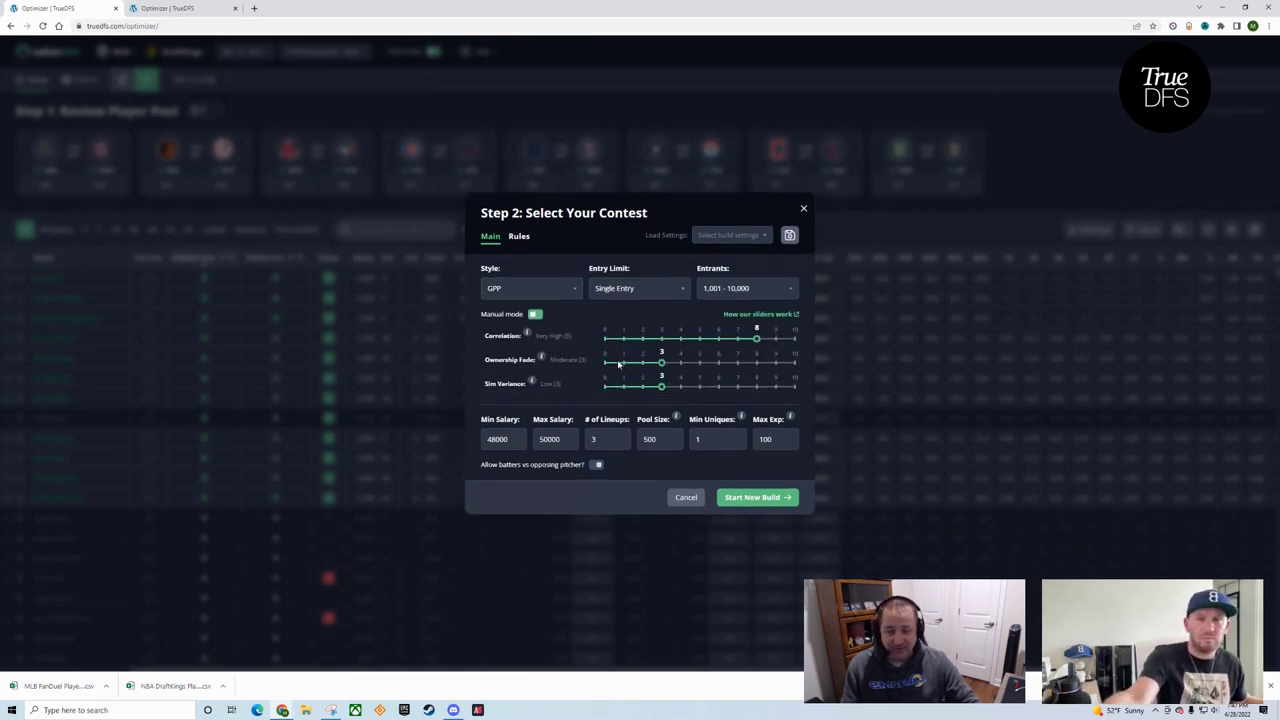
click(640, 293)
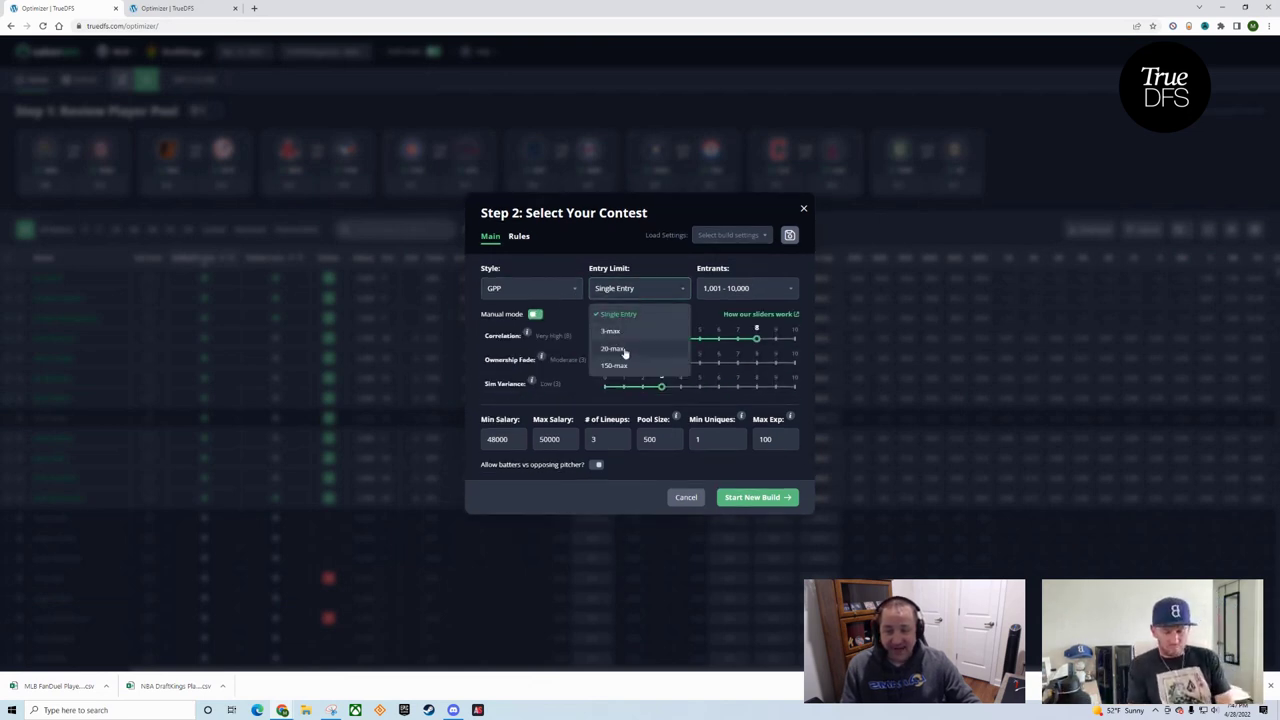
click(528, 292)
click(503, 333)
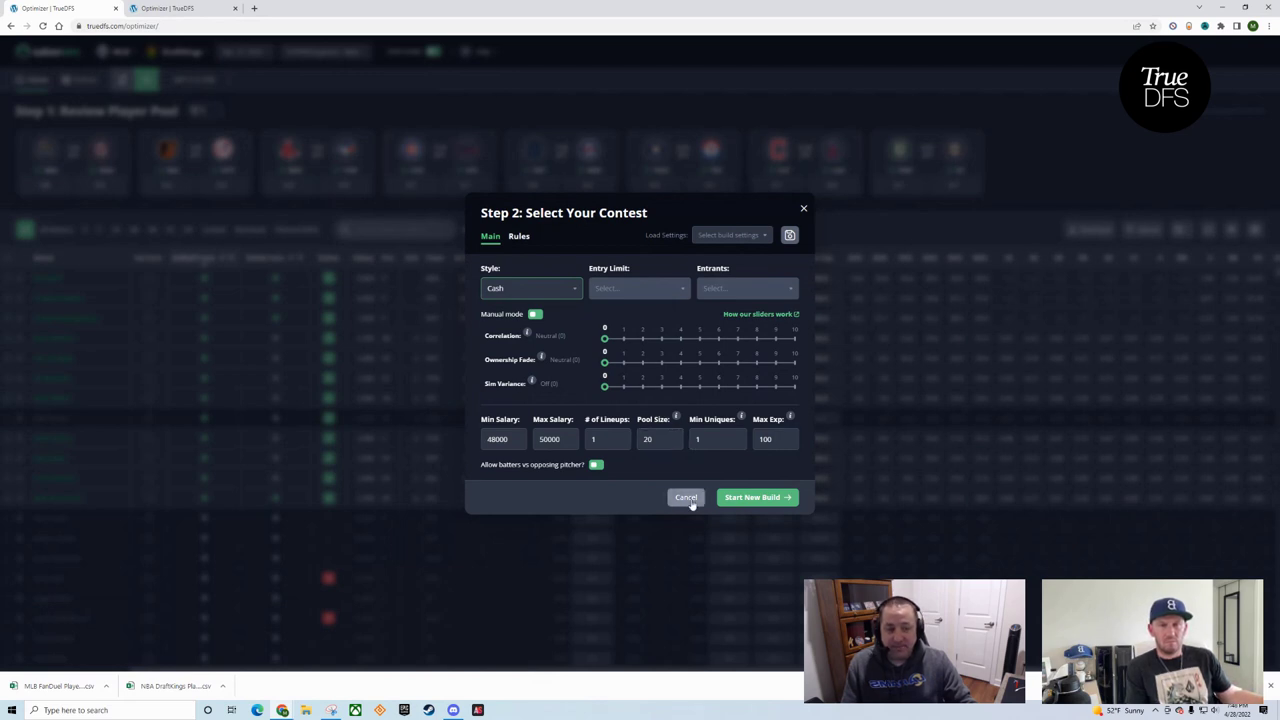
click(689, 498)
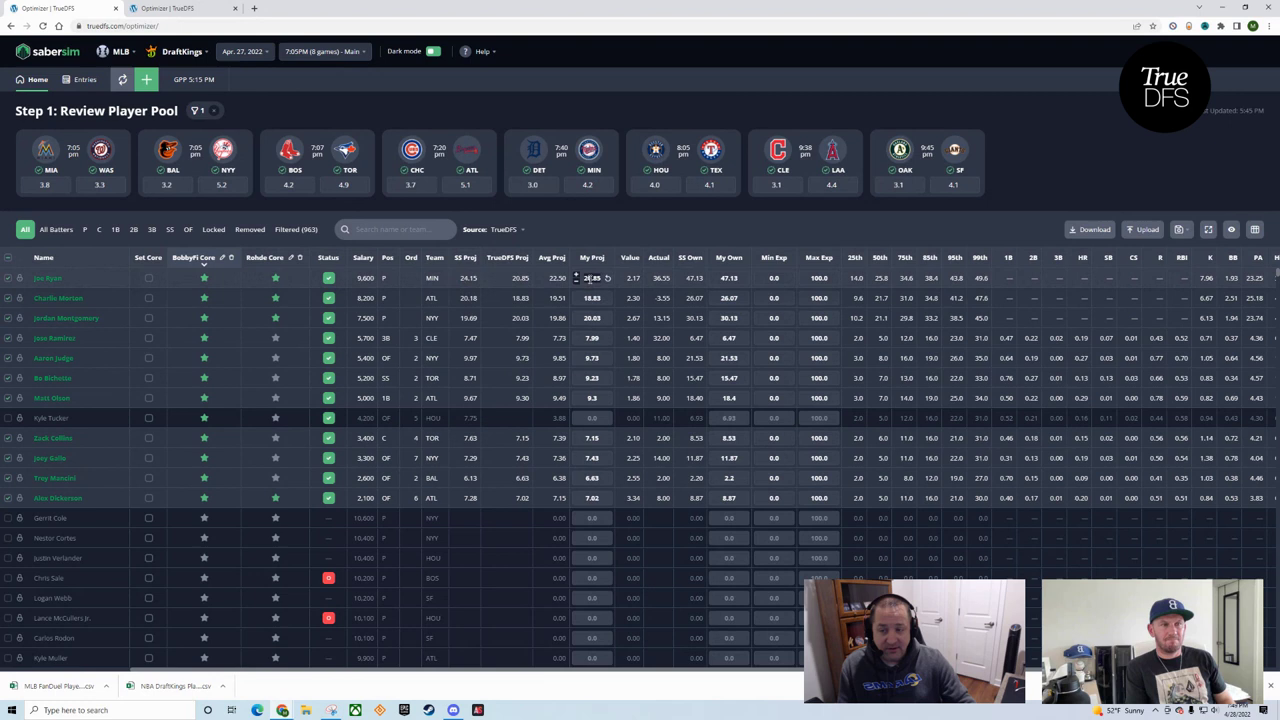
Set Joe Ryan's My Proj to 24 and view the available projection sources
text(24)
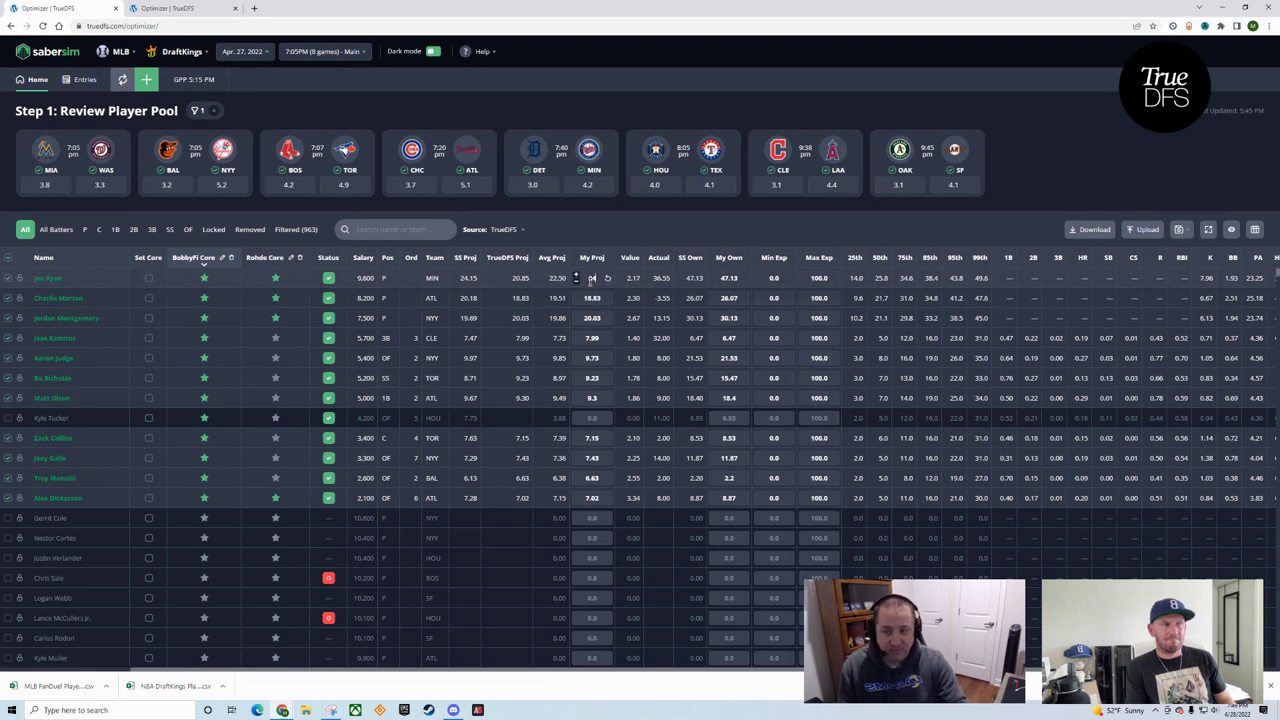
key(Return)
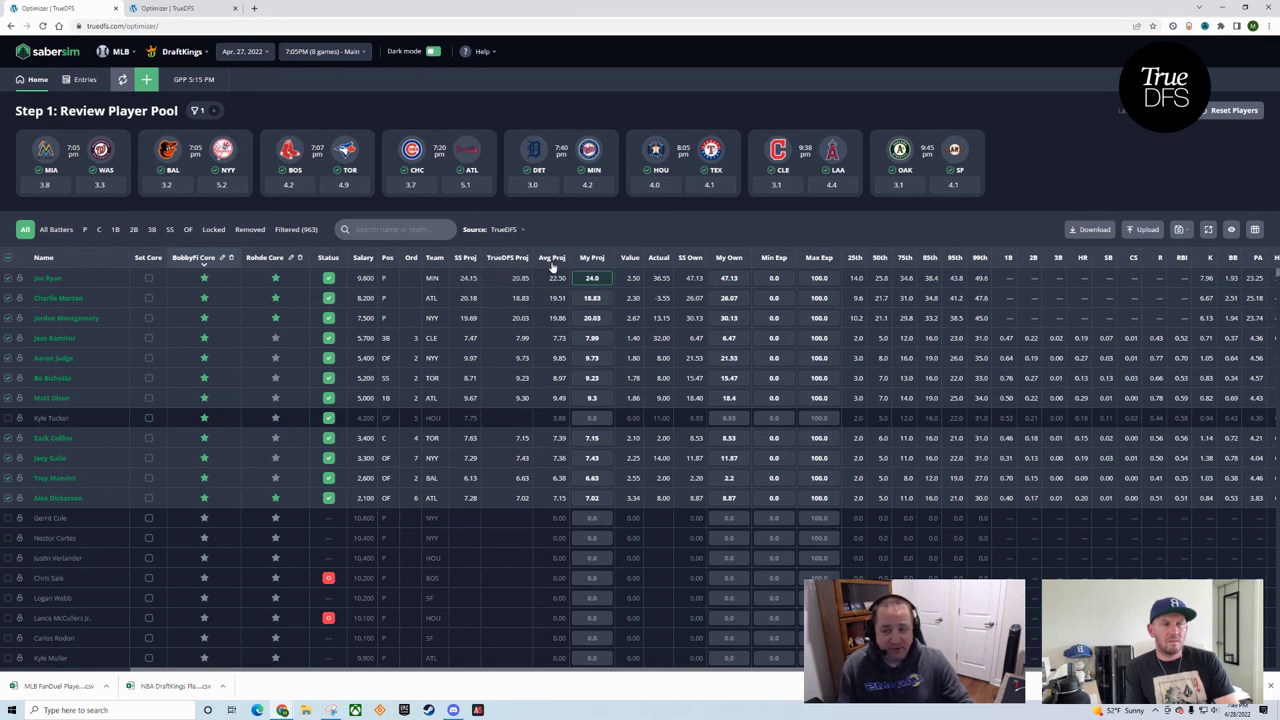
click(514, 250)
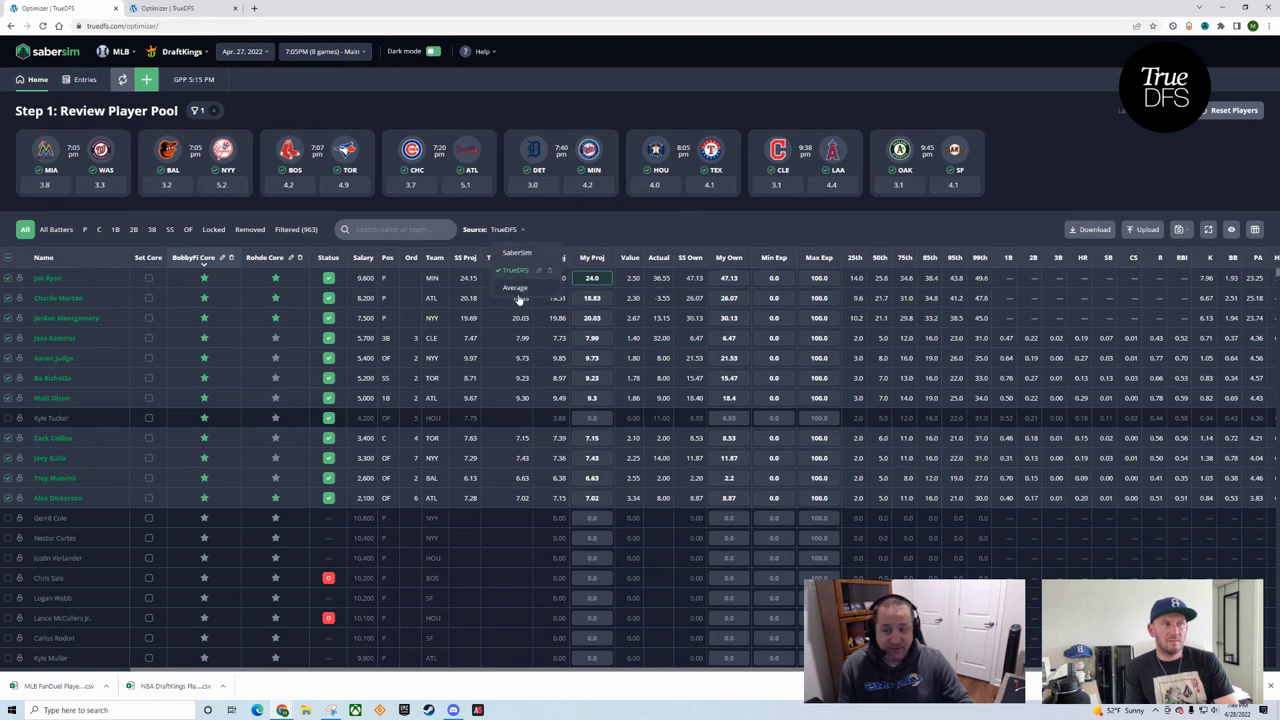
click(559, 232)
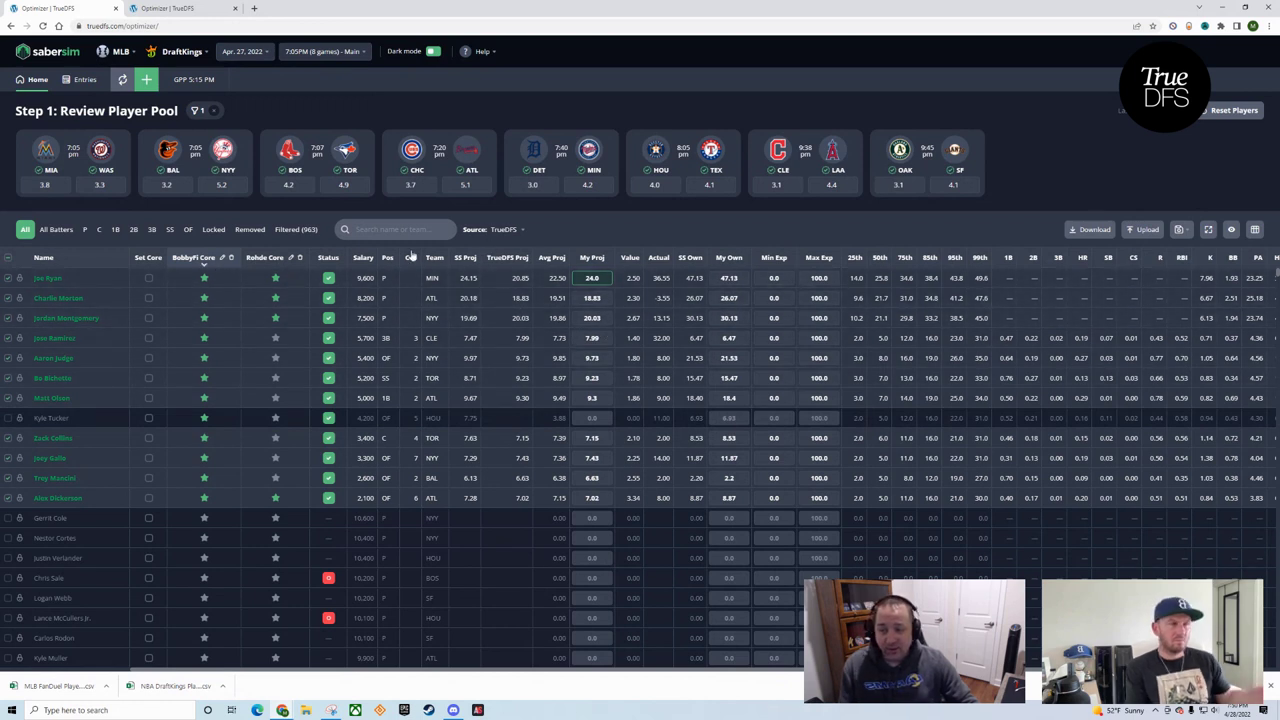
click(501, 230)
click(514, 274)
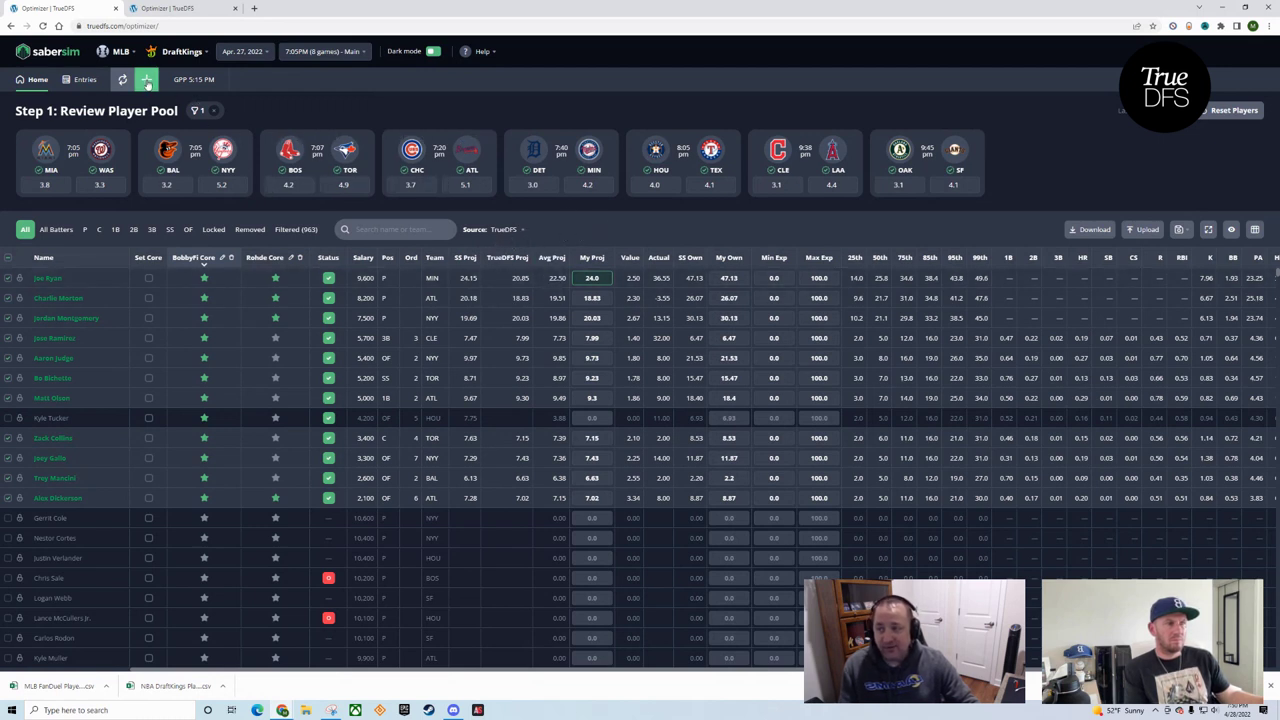
click(147, 80)
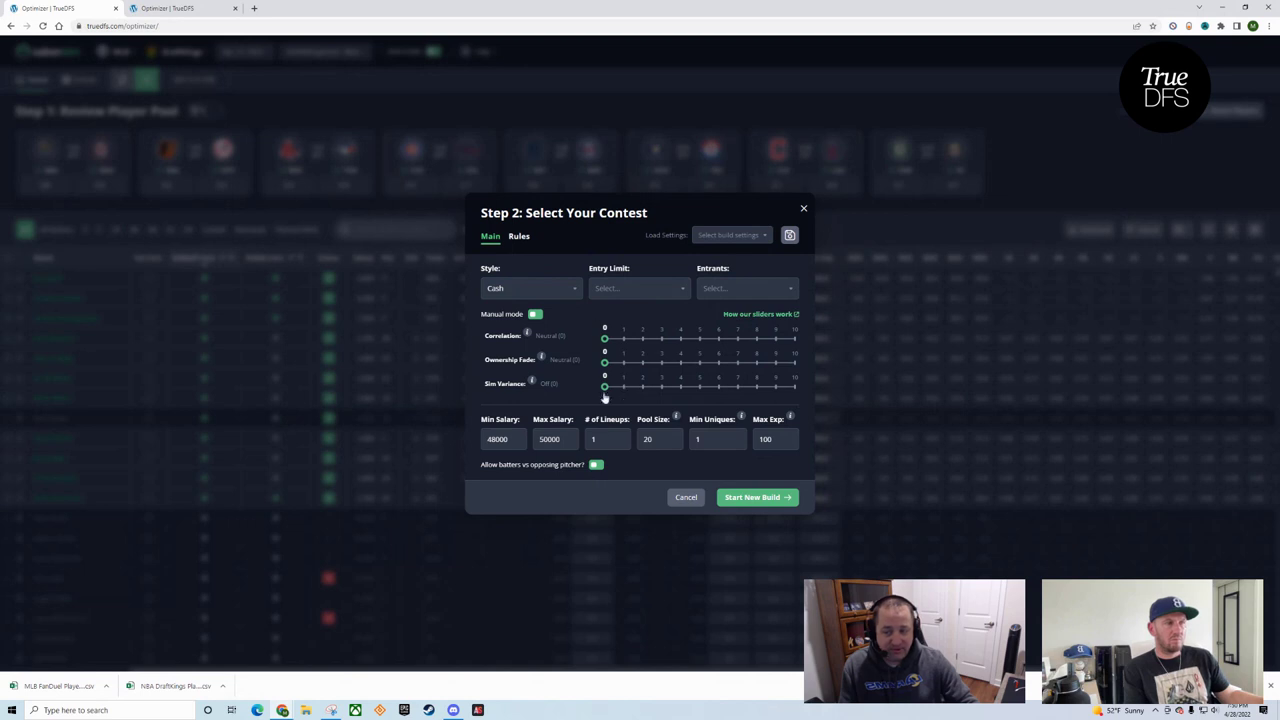
Set the contest to GPP, Single Entry and 1,001–10,000 entrants with manual sliders off
click(543, 288)
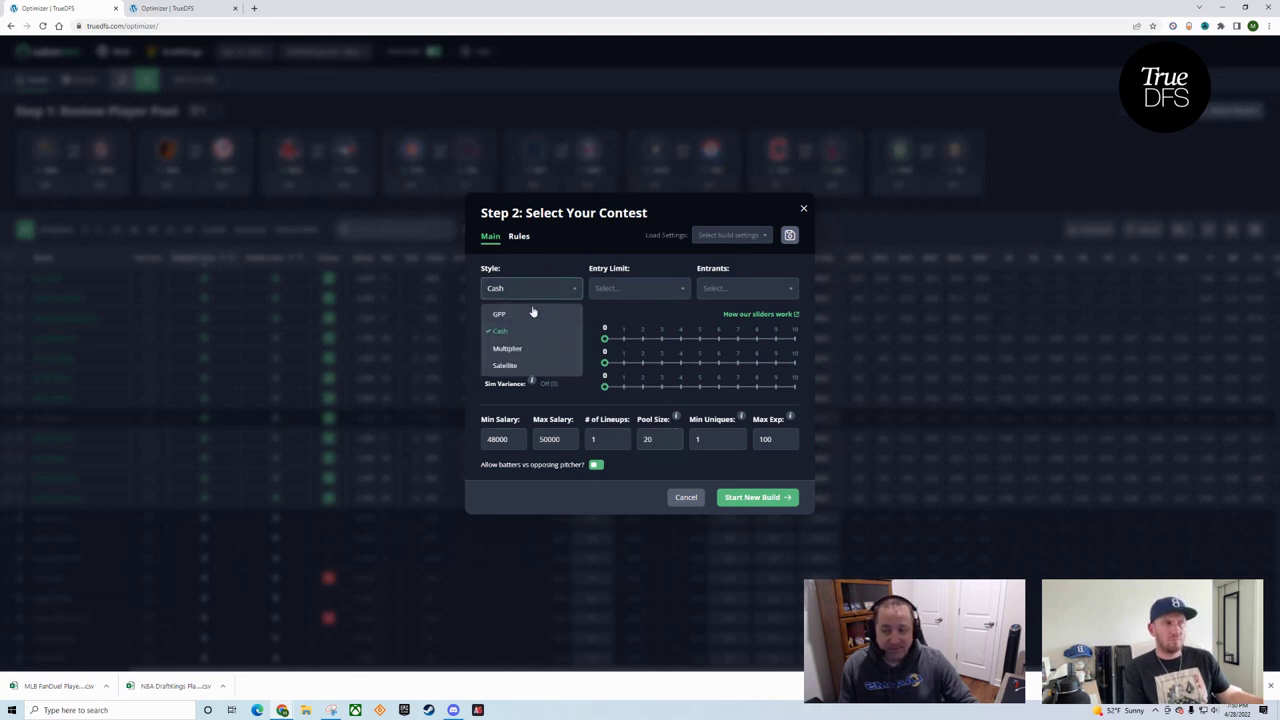
click(517, 322)
click(641, 297)
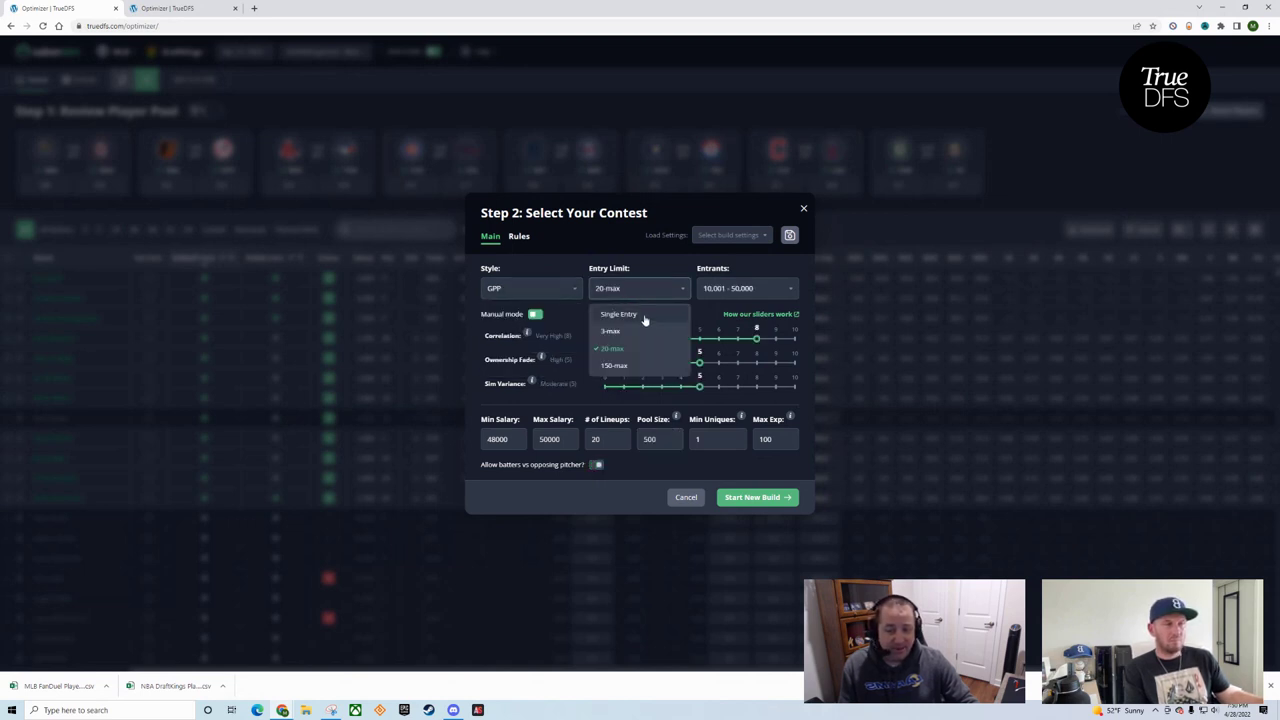
click(645, 316)
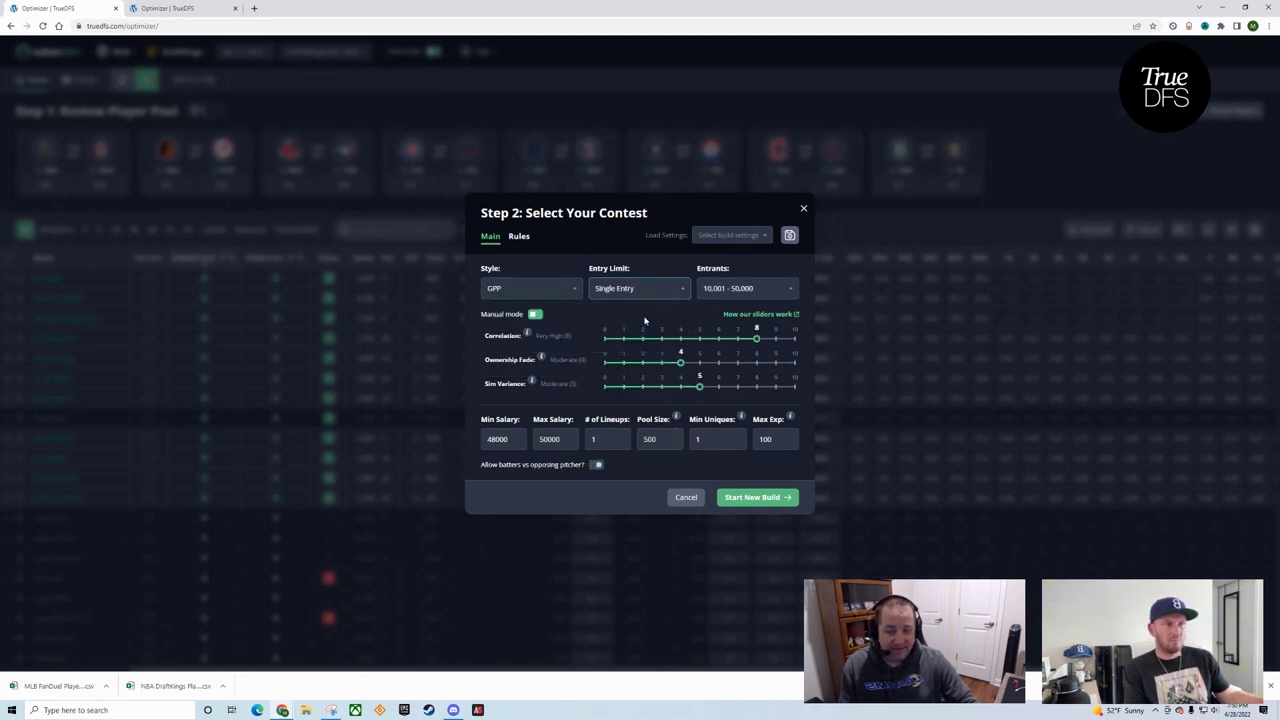
click(535, 316)
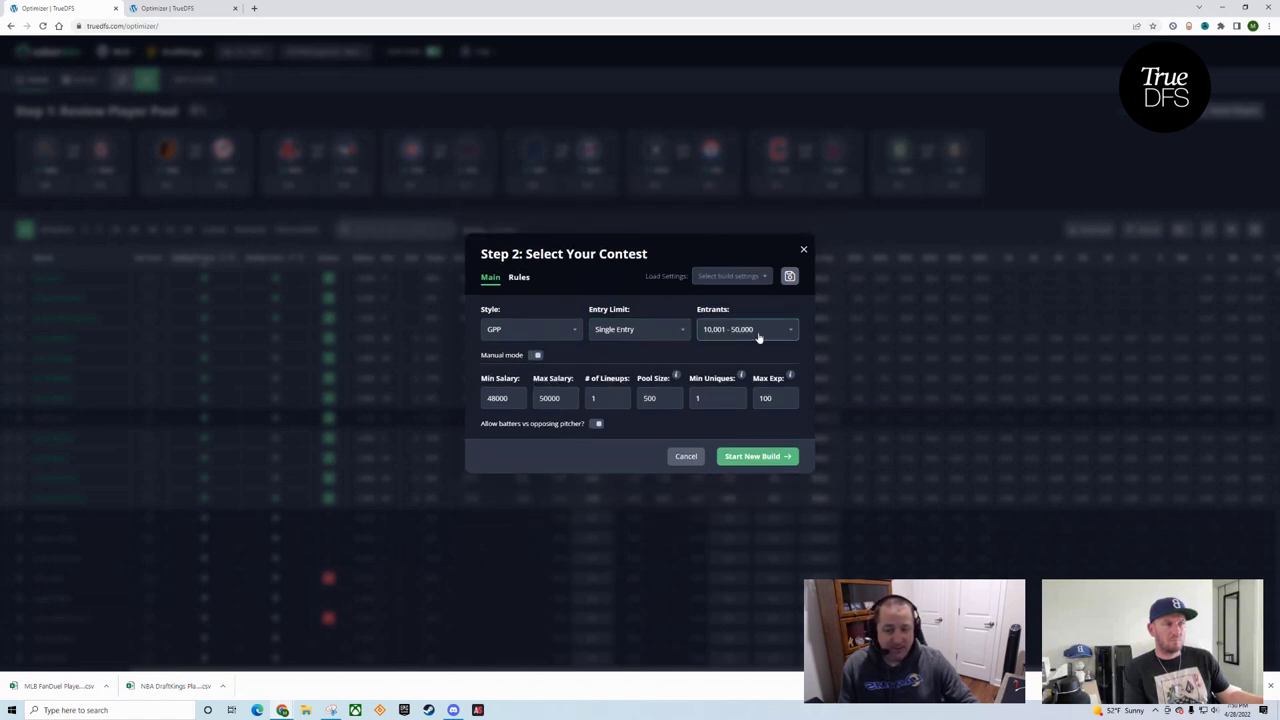
click(760, 334)
click(767, 414)
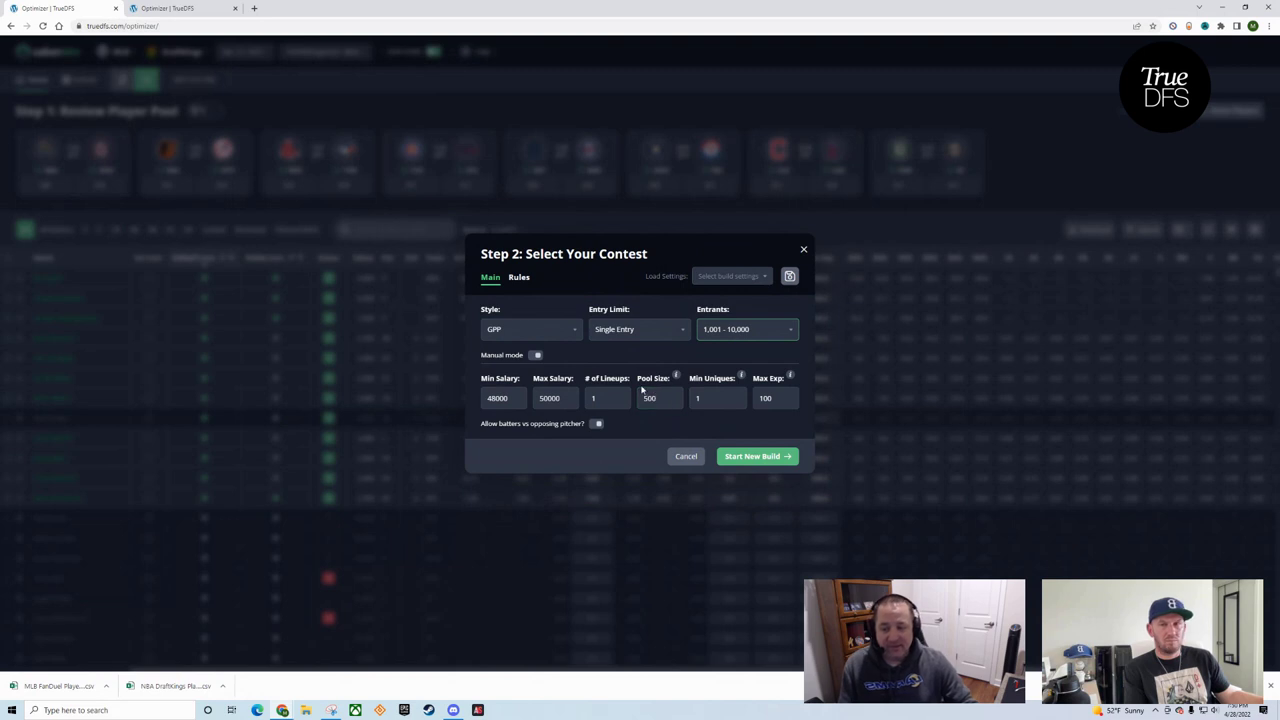
Set the build to 5 lineups and start the new build
click(599, 397)
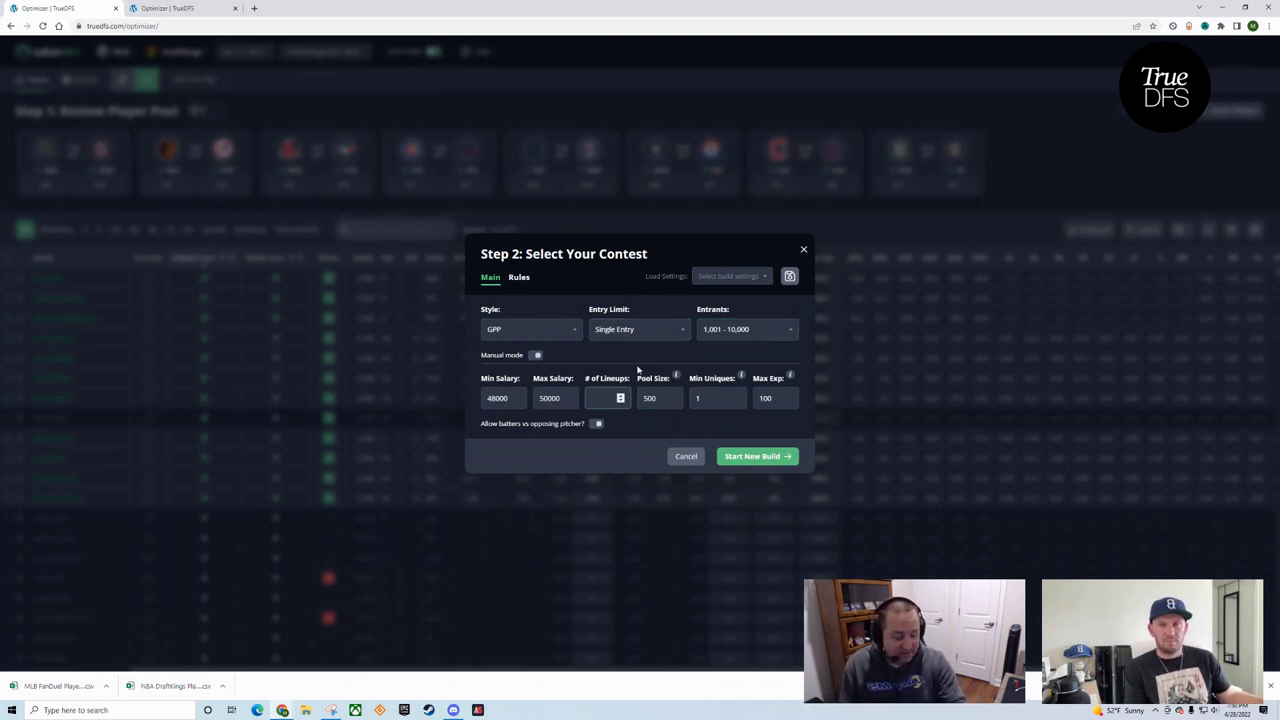
text(5)
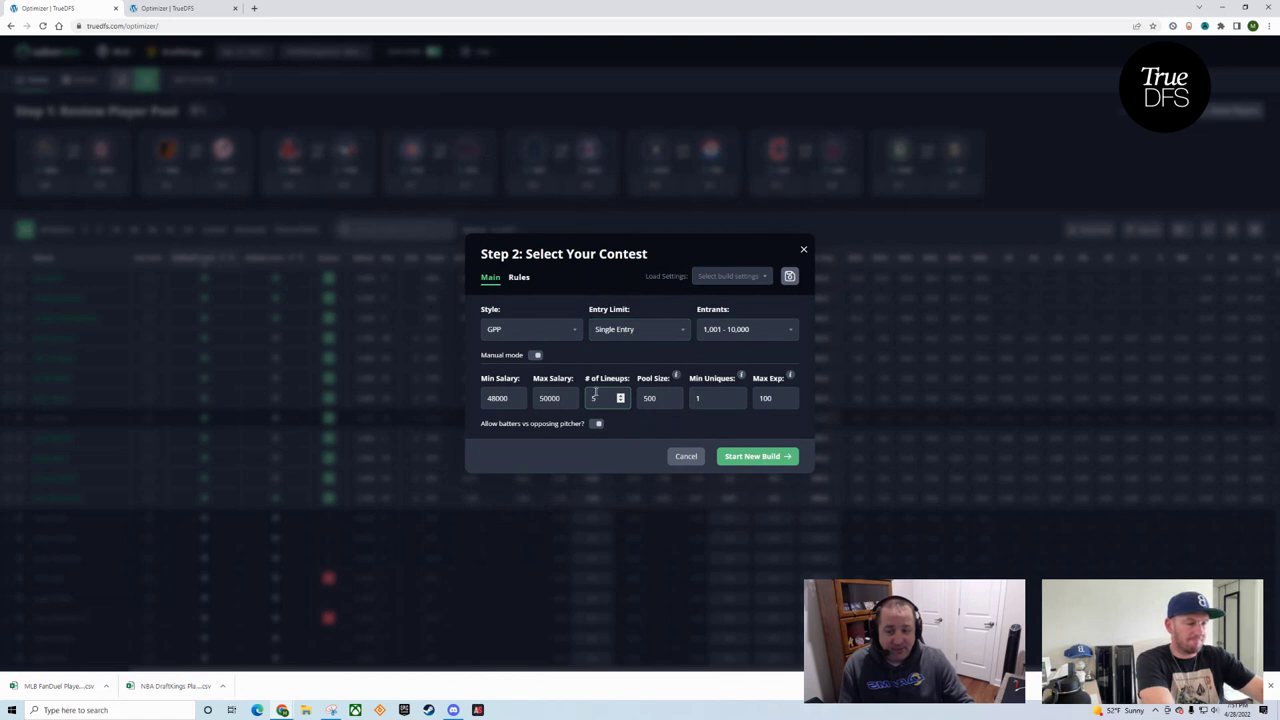
click(758, 456)
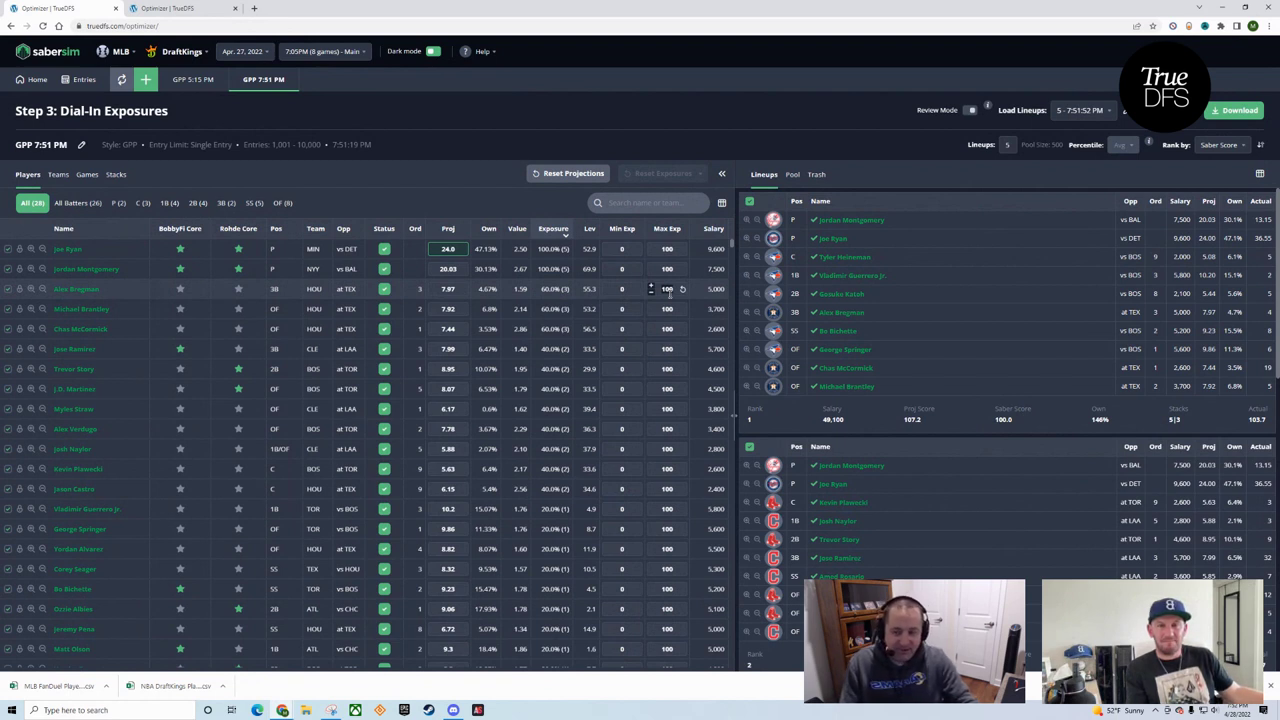
Cap Alex Bregman at 20 max exposure and view team stack exposures (BOS 60%)
text(20)
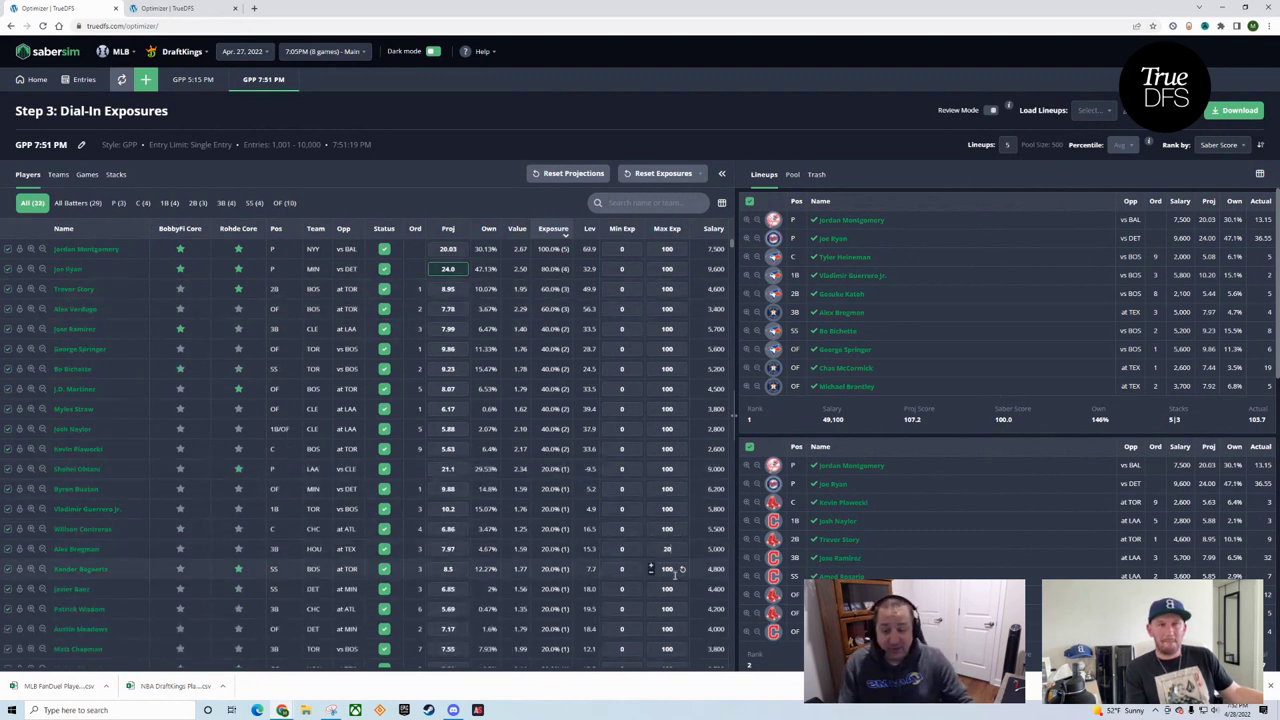
click(7, 548)
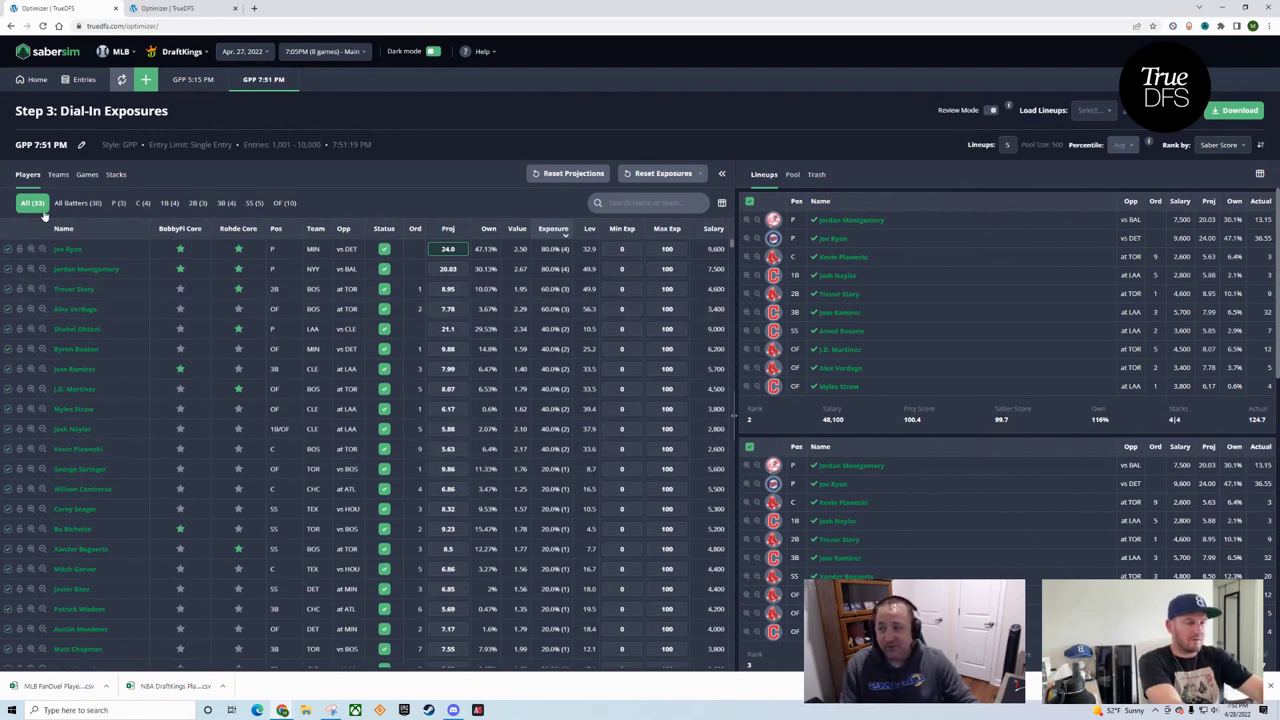
click(57, 174)
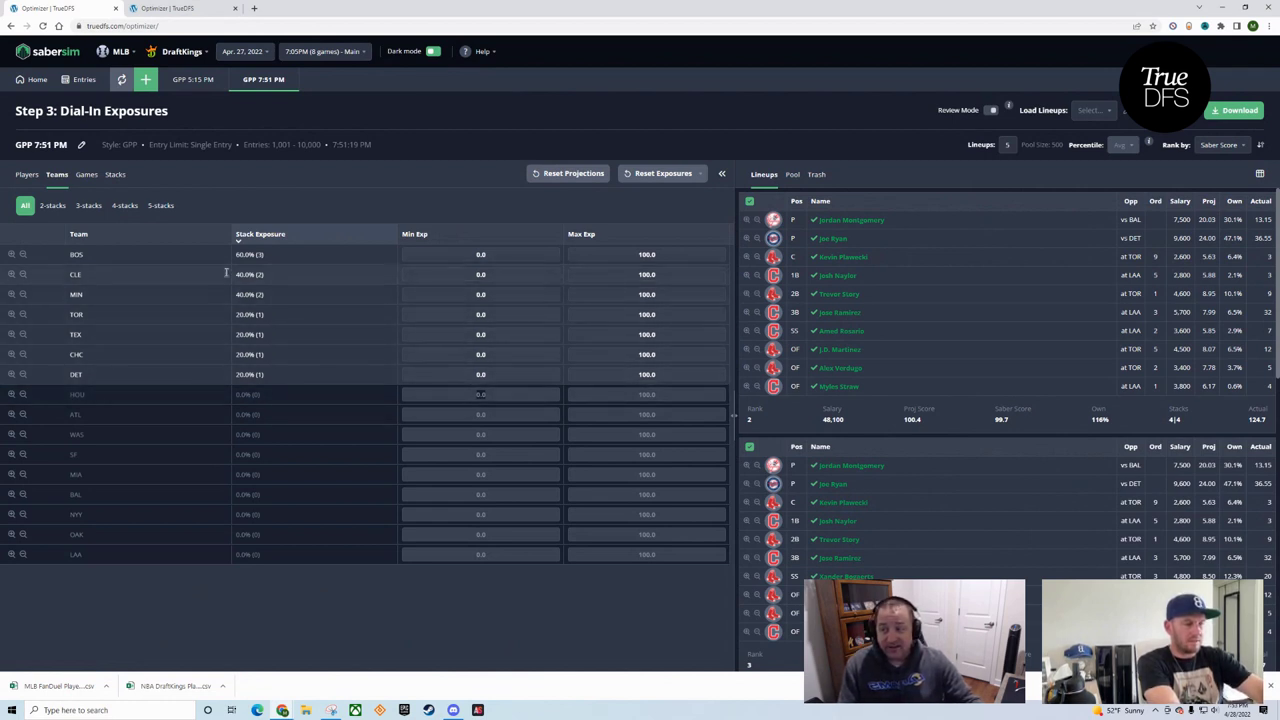
Set maximum exposure to 0 for the 5|3 and 5|2 stacks
click(160, 206)
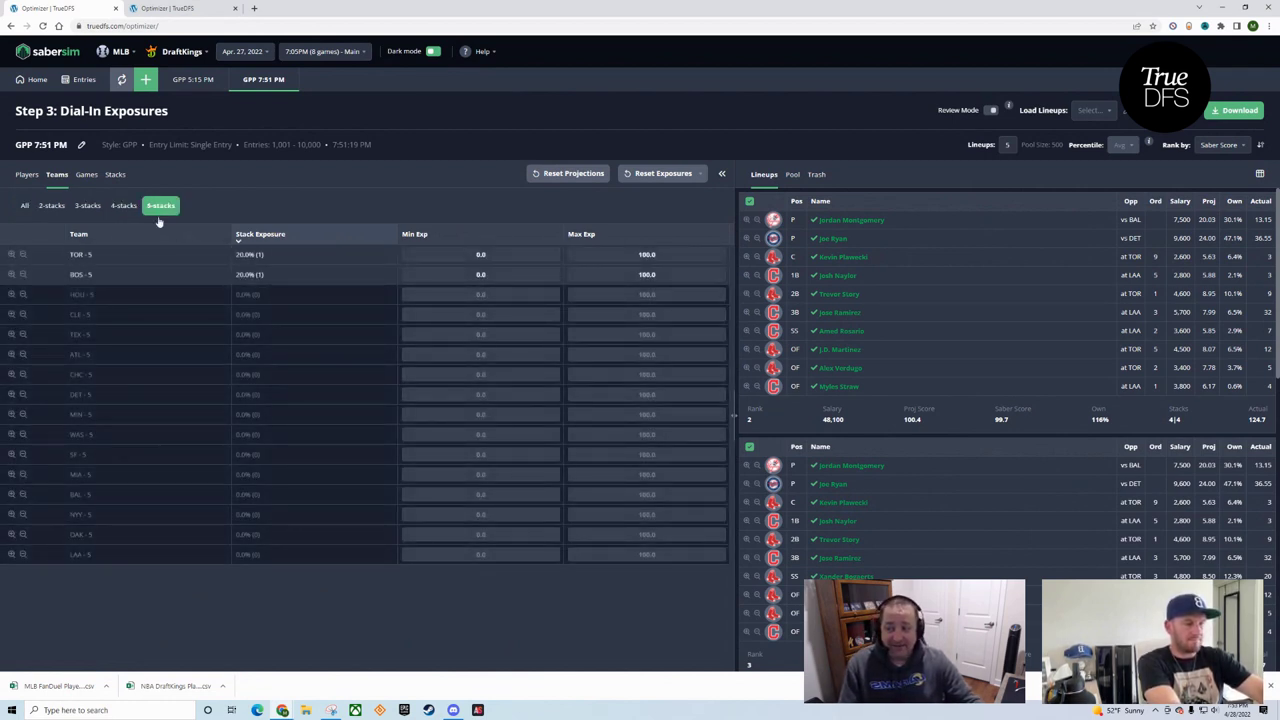
click(115, 175)
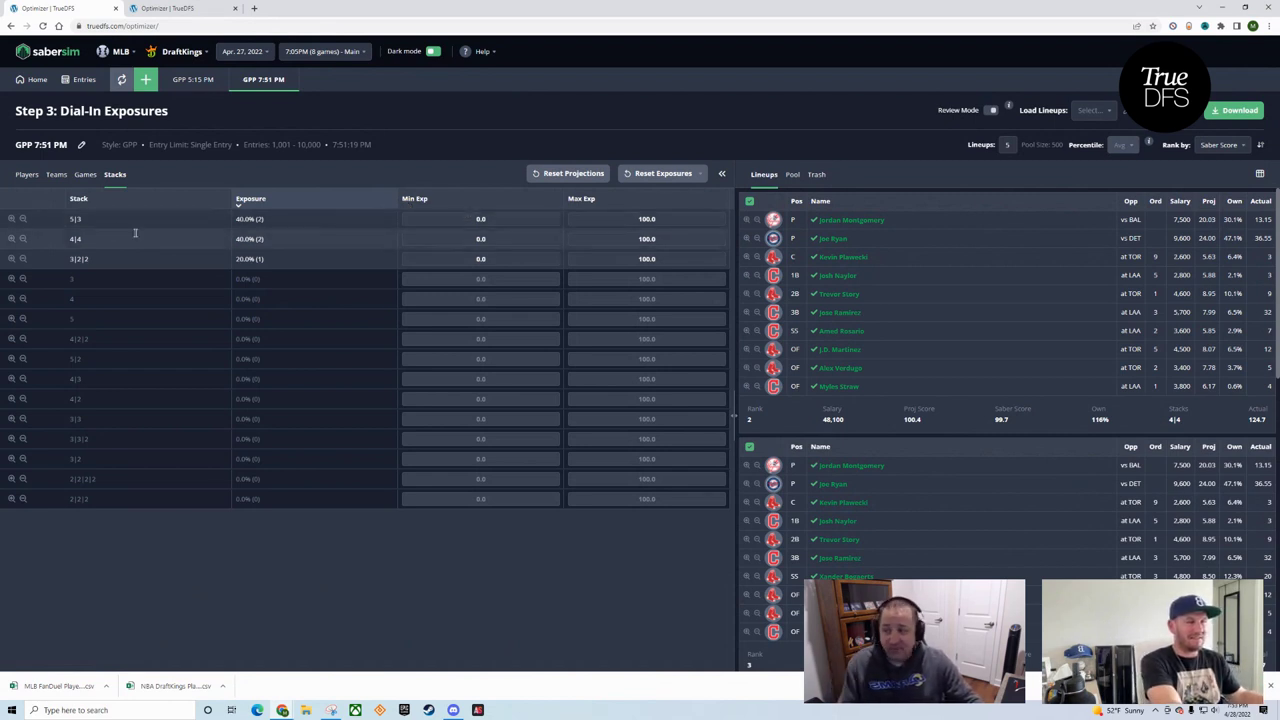
click(650, 219)
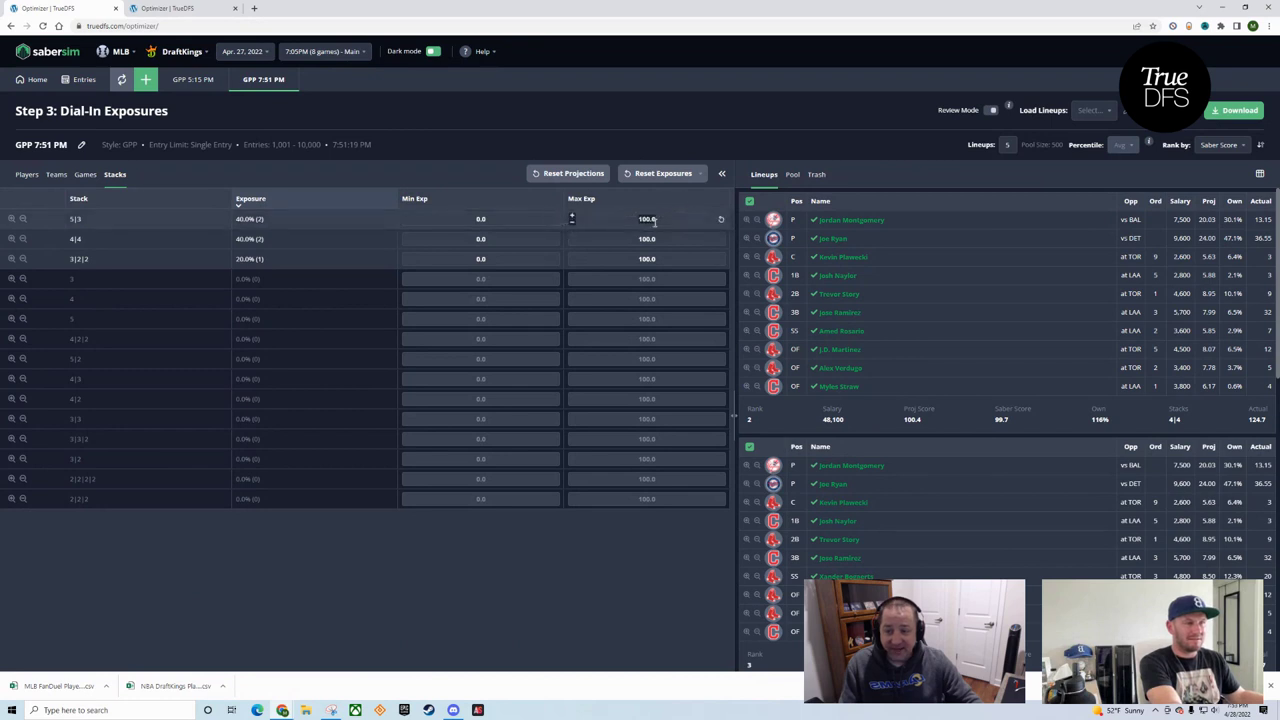
text(0)
key(Return)
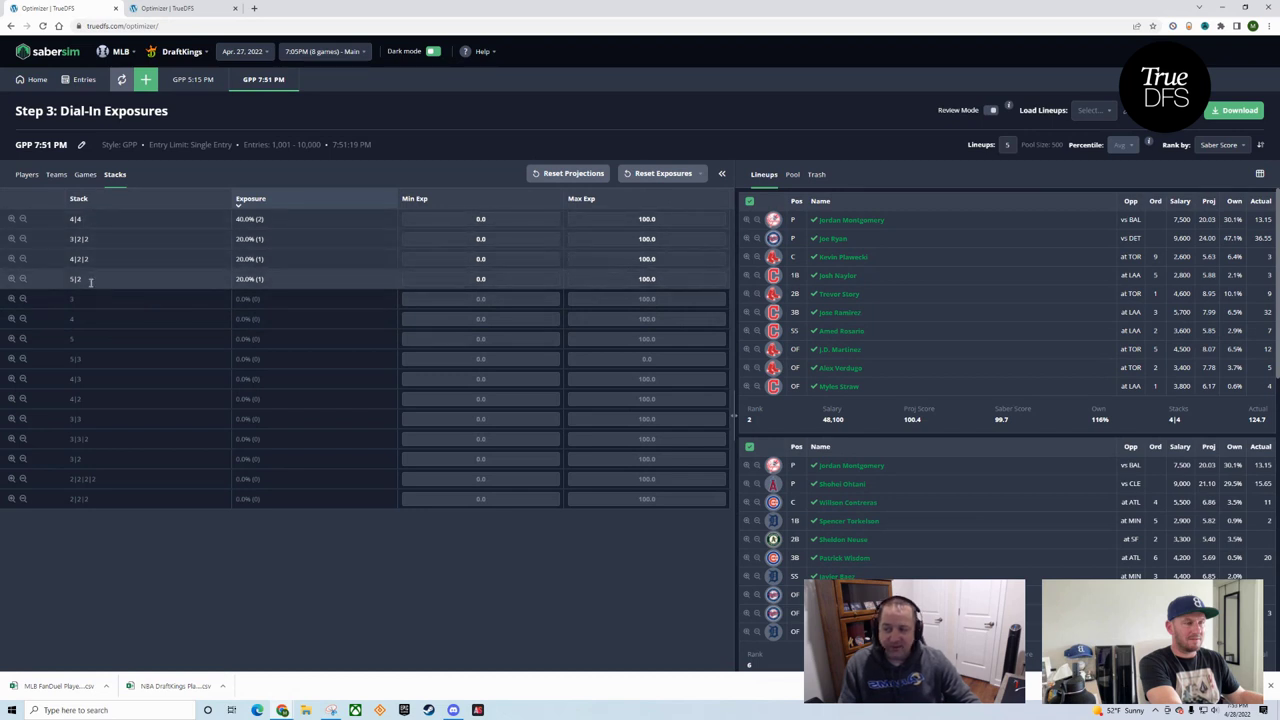
click(648, 280)
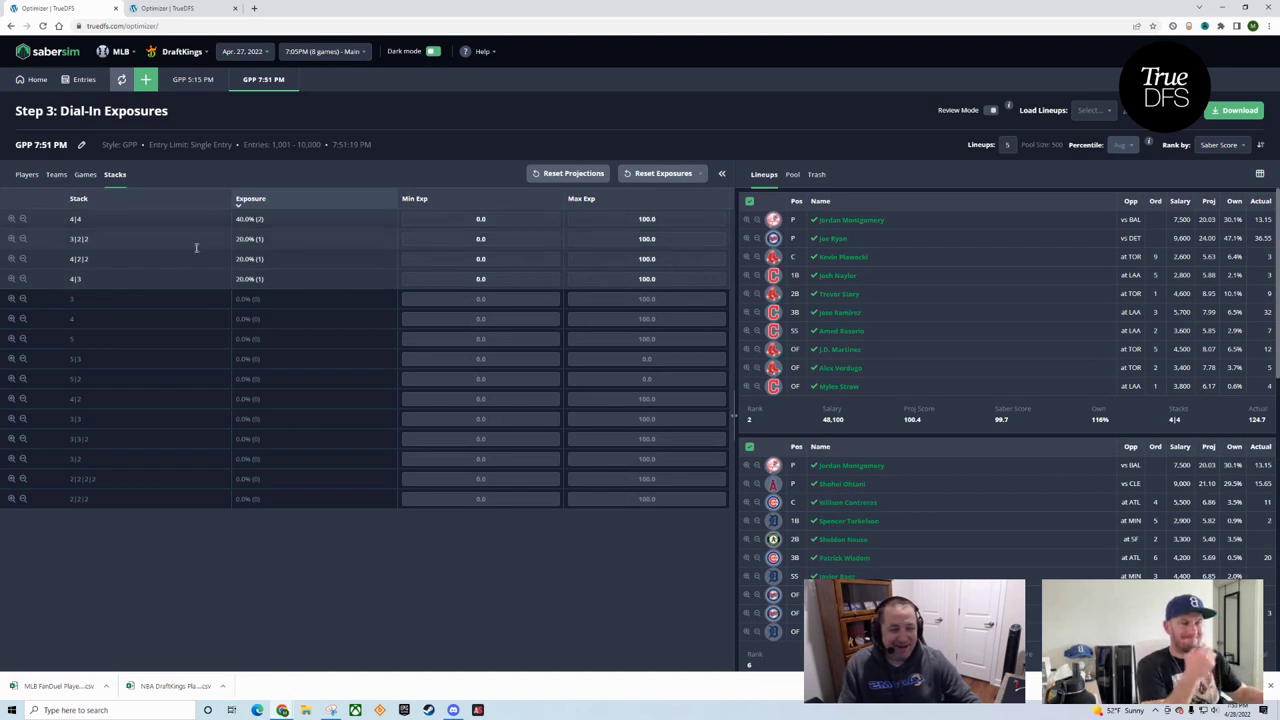
Set the 3|2|2 stack's minimum exposure to 100 so every lineup uses it
click(512, 236)
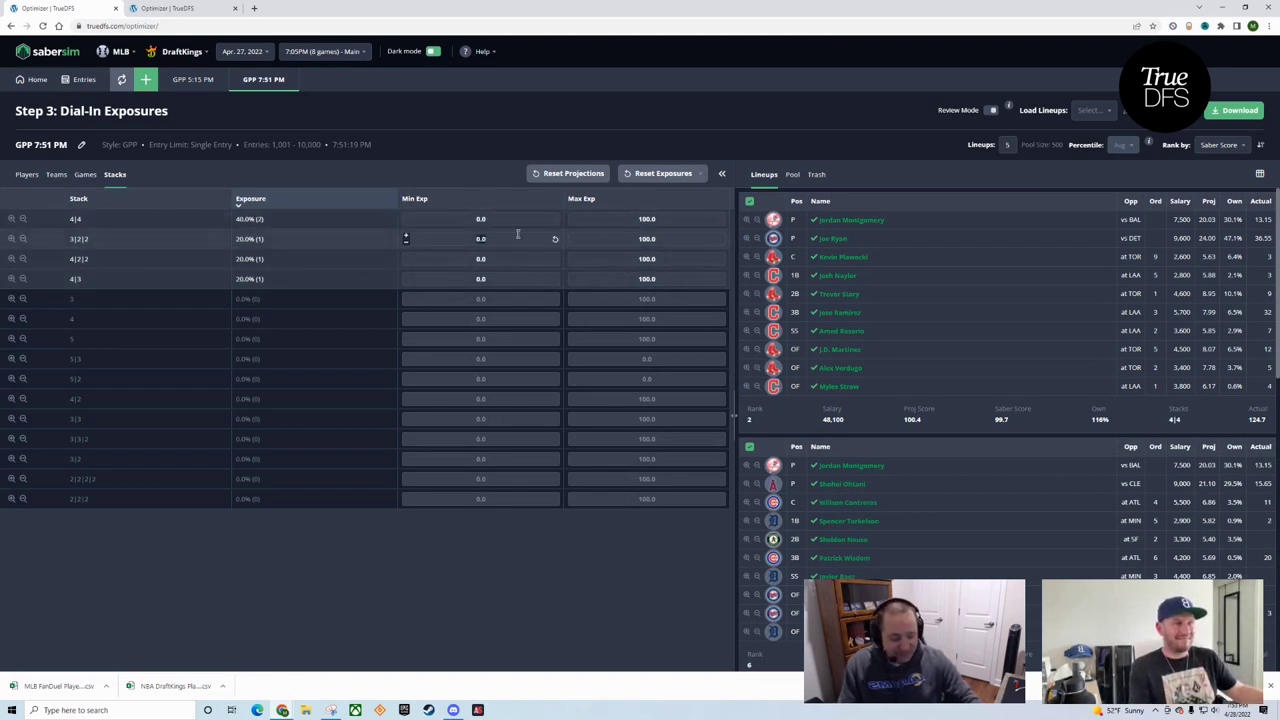
text(100)
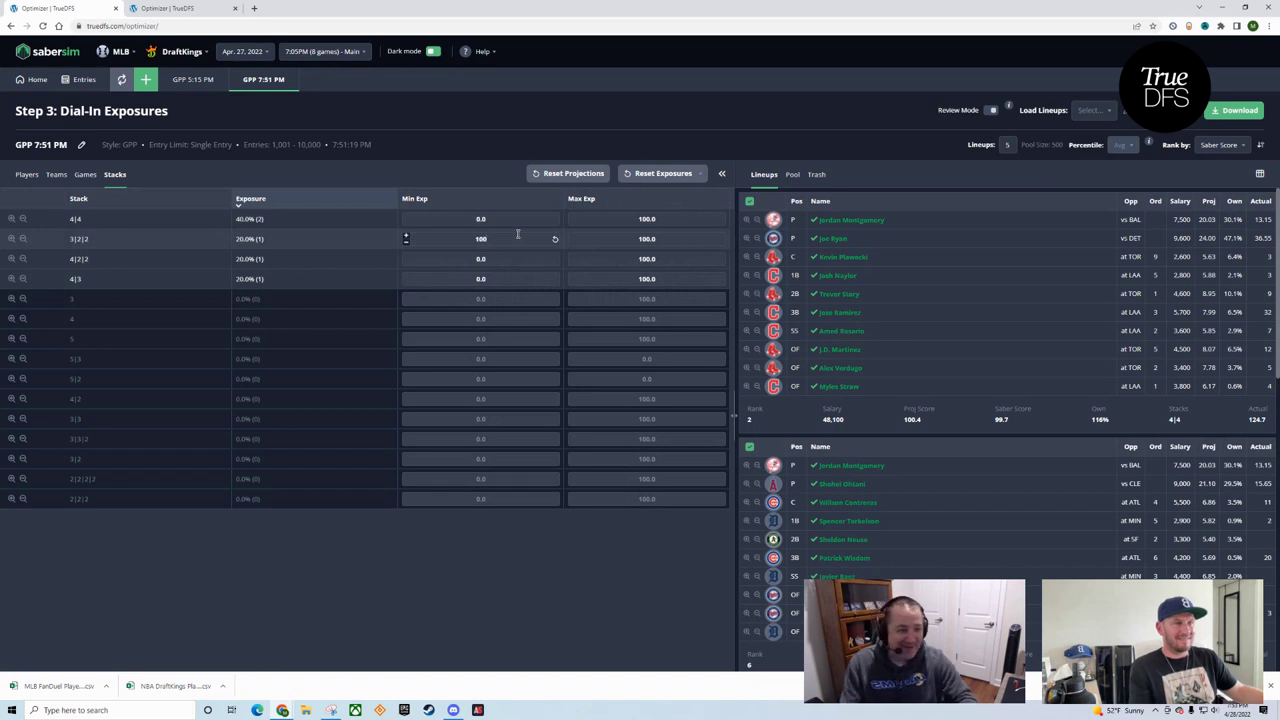
key(Return)
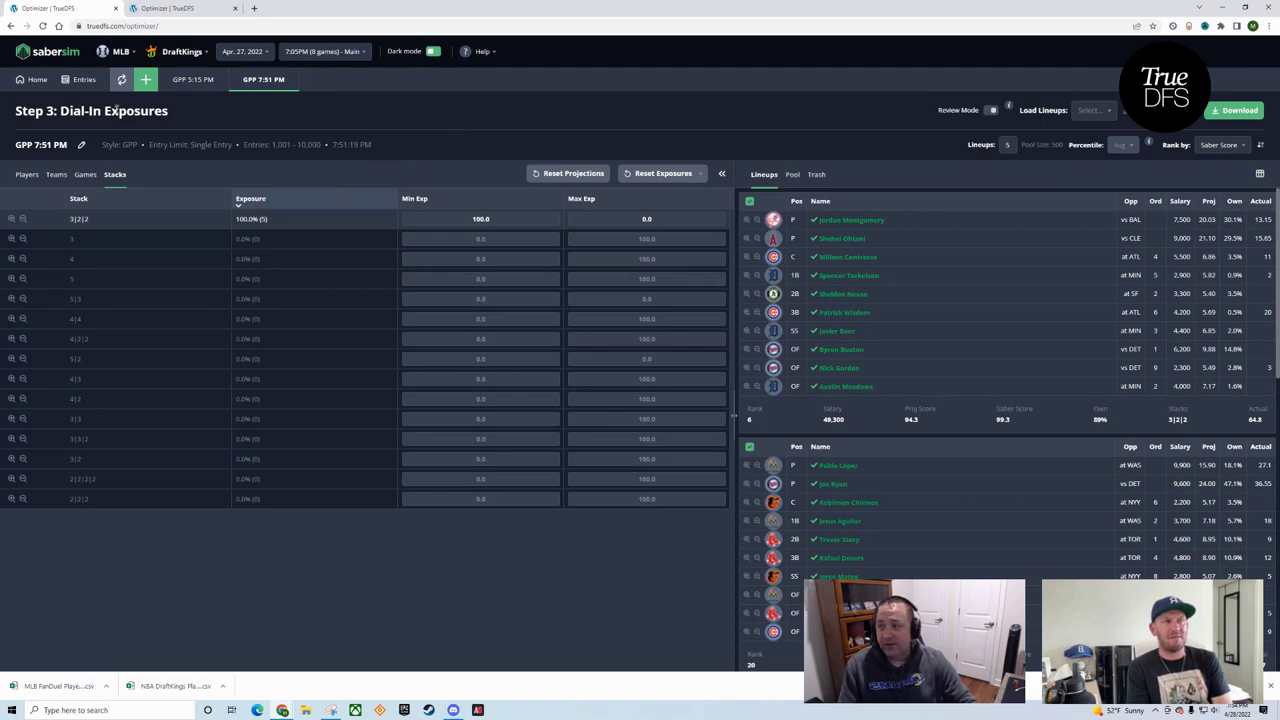
Go back to the TrueDFS homepage in the other tab and open See Plans
click(170, 8)
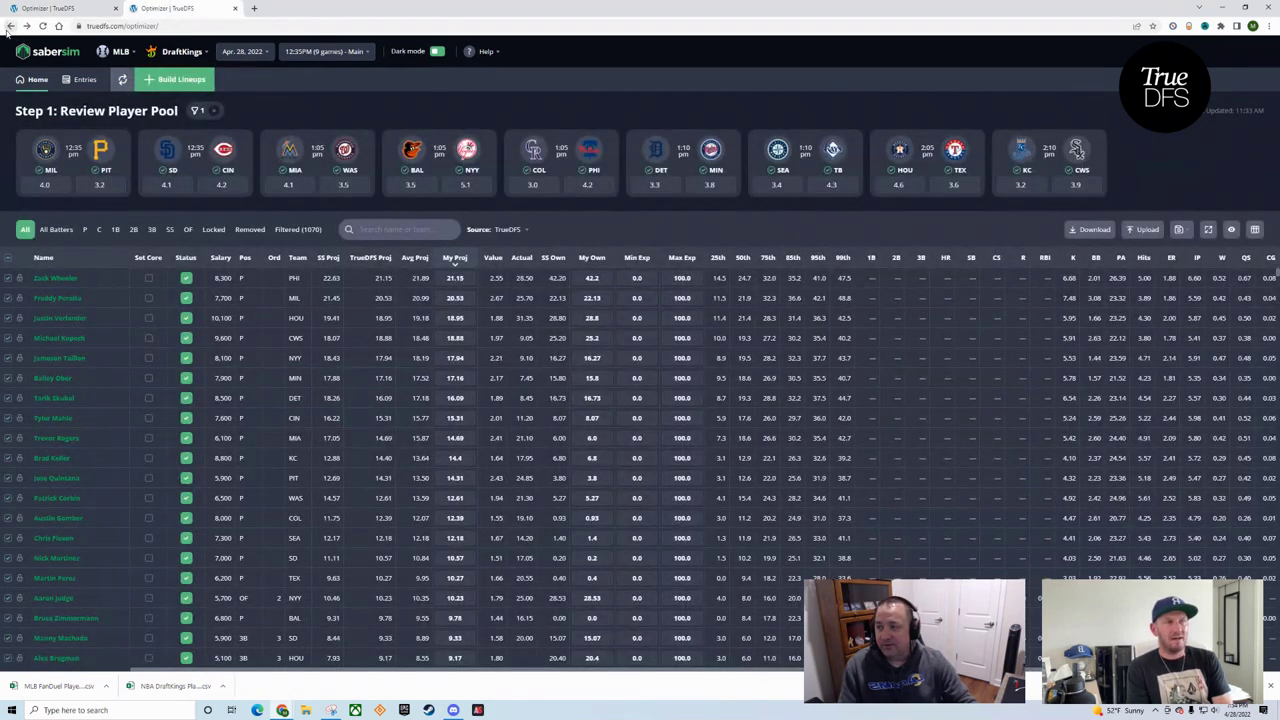
right_click(10, 26)
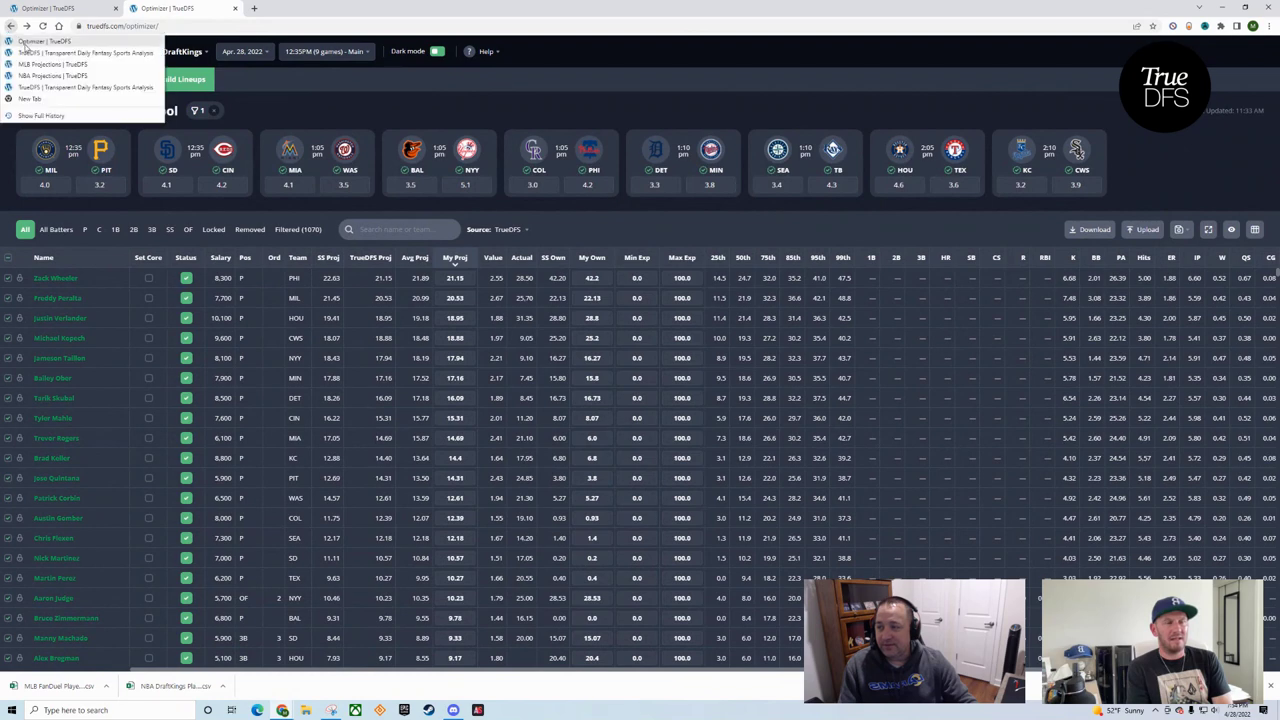
click(60, 44)
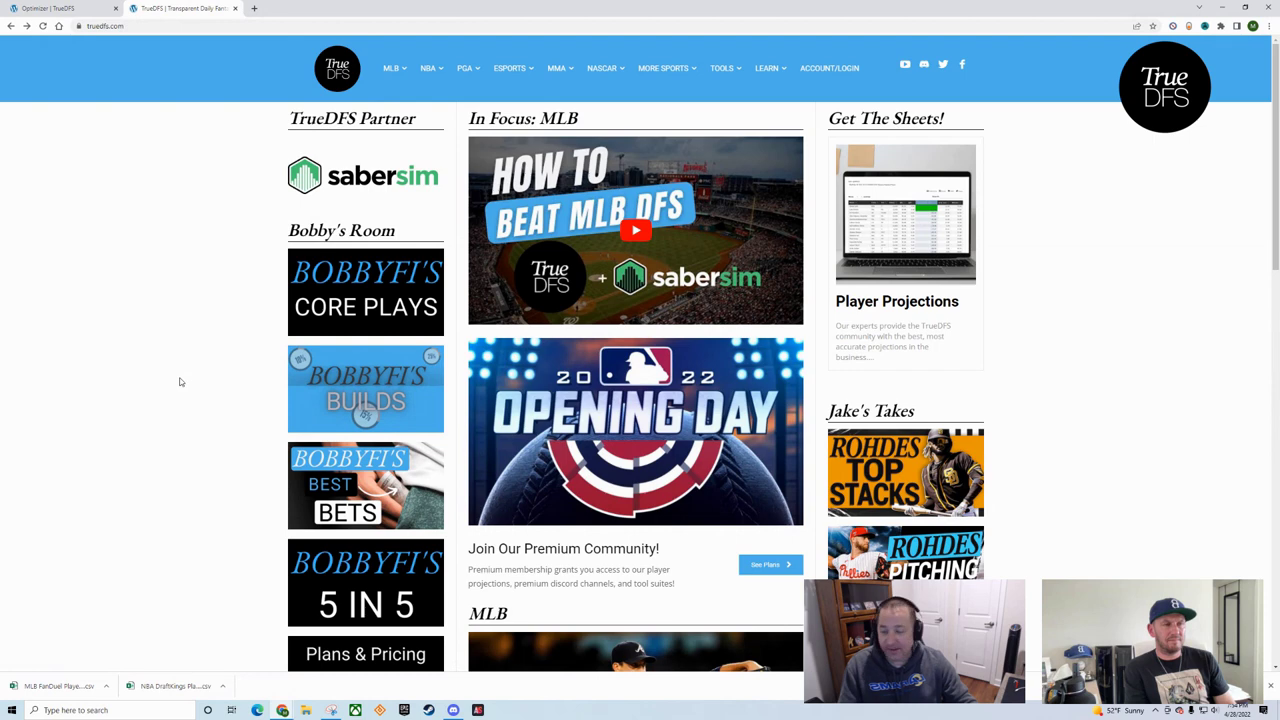
scroll(180, 381, down, 2)
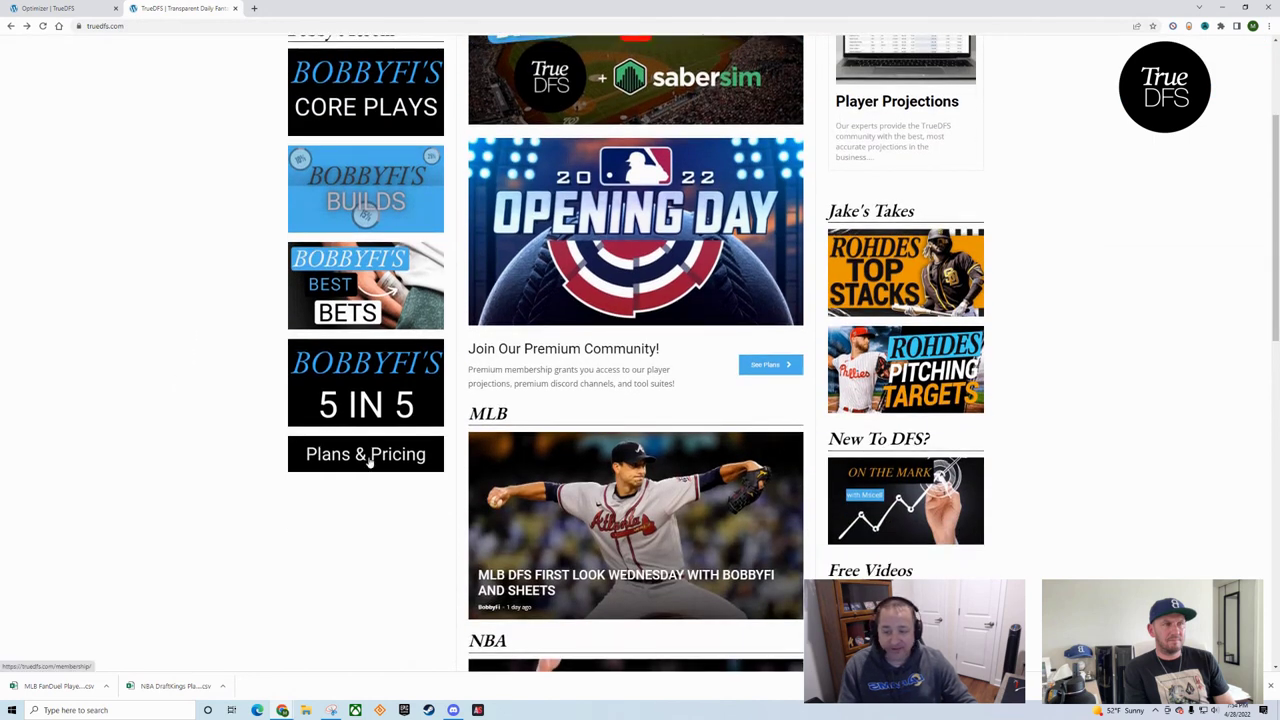
click(772, 366)
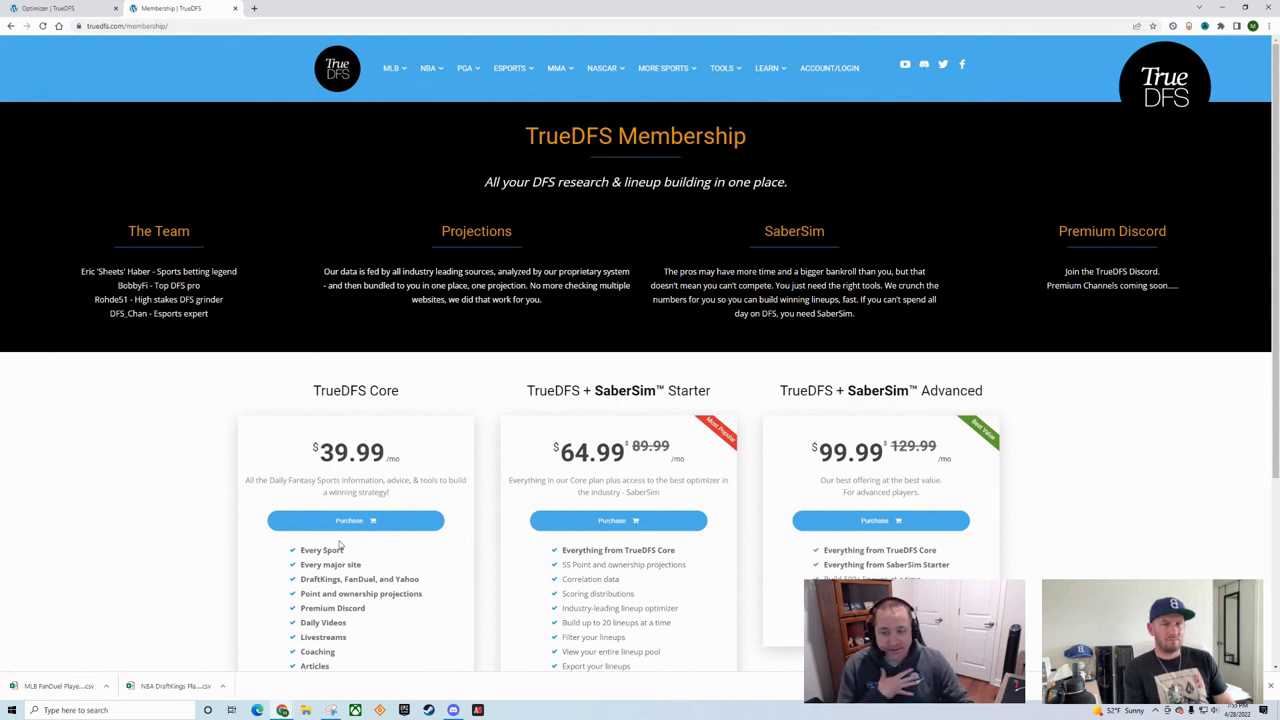
Review the three plan cards and start sign-up for SaberSim Advanced at $99.99/month
scroll(340, 544, down, 1)
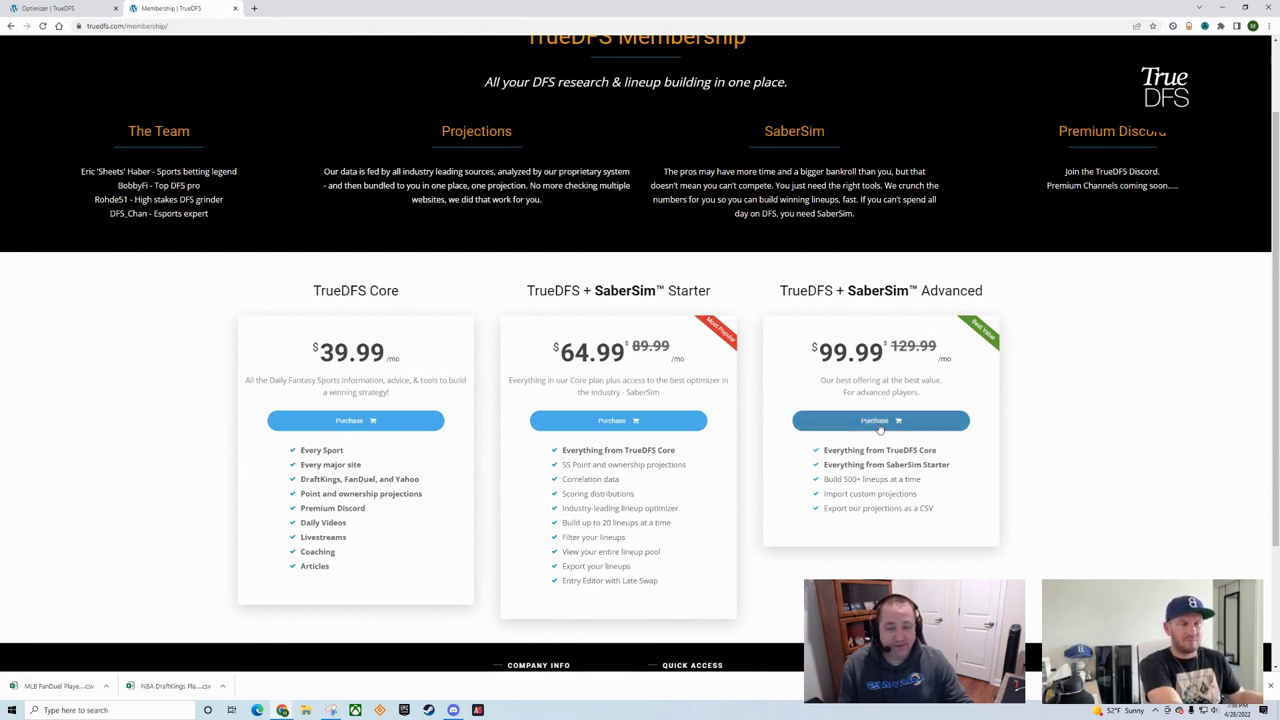
click(879, 428)
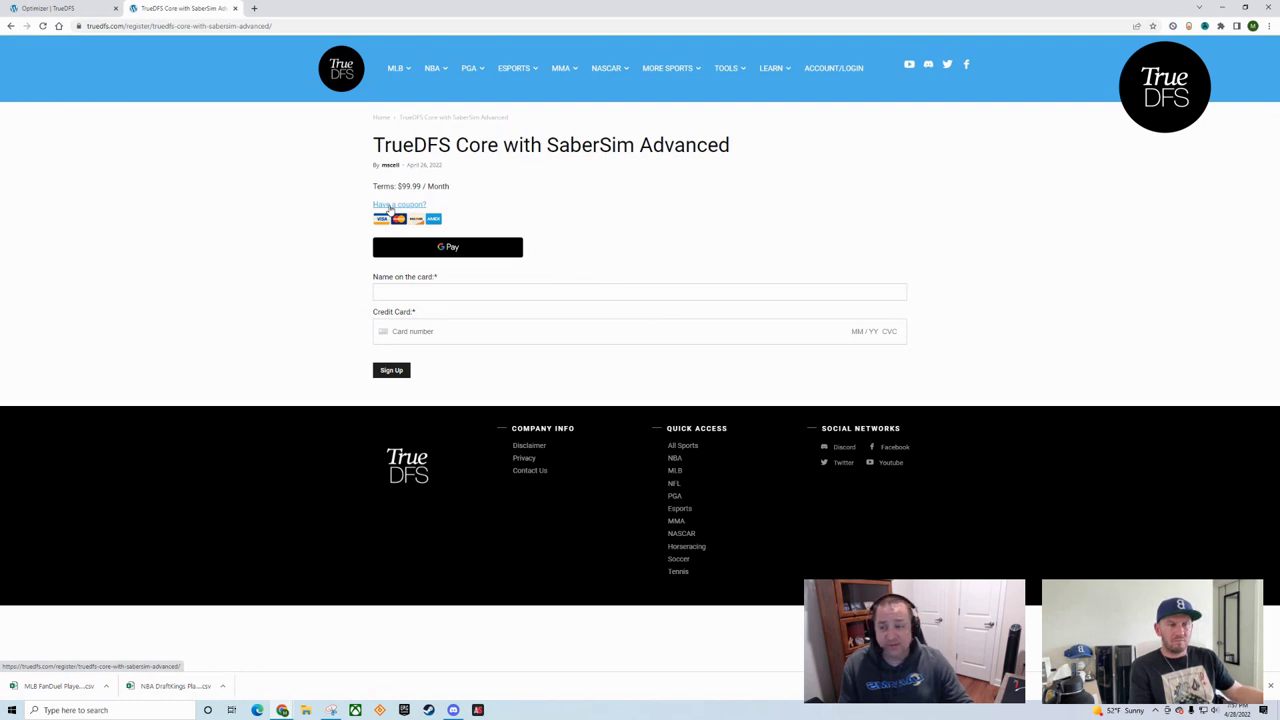
Reveal the Coupon Code field on the Core with SaberSim Advanced sign-up page
click(390, 206)
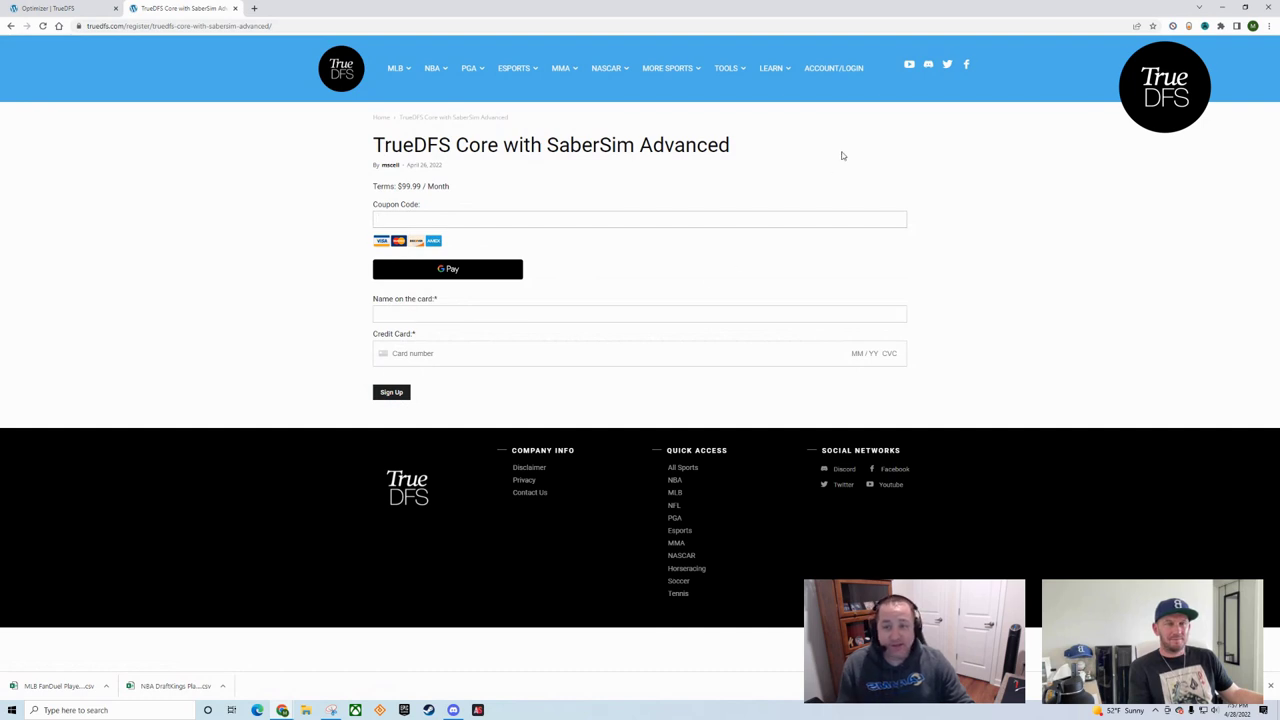
Check the ACCOUNT/LOGIN page, return to the TrueDFS homepage, then bring up Discord
click(835, 72)
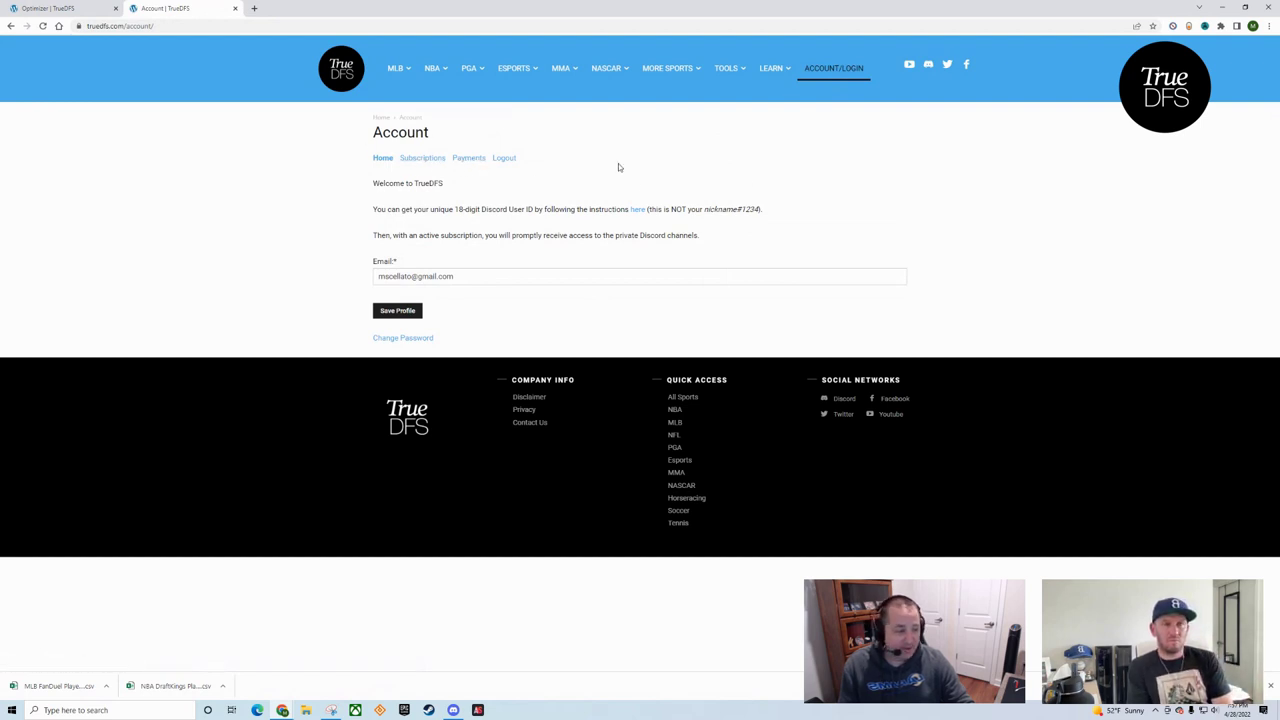
mouse_move(518, 70)
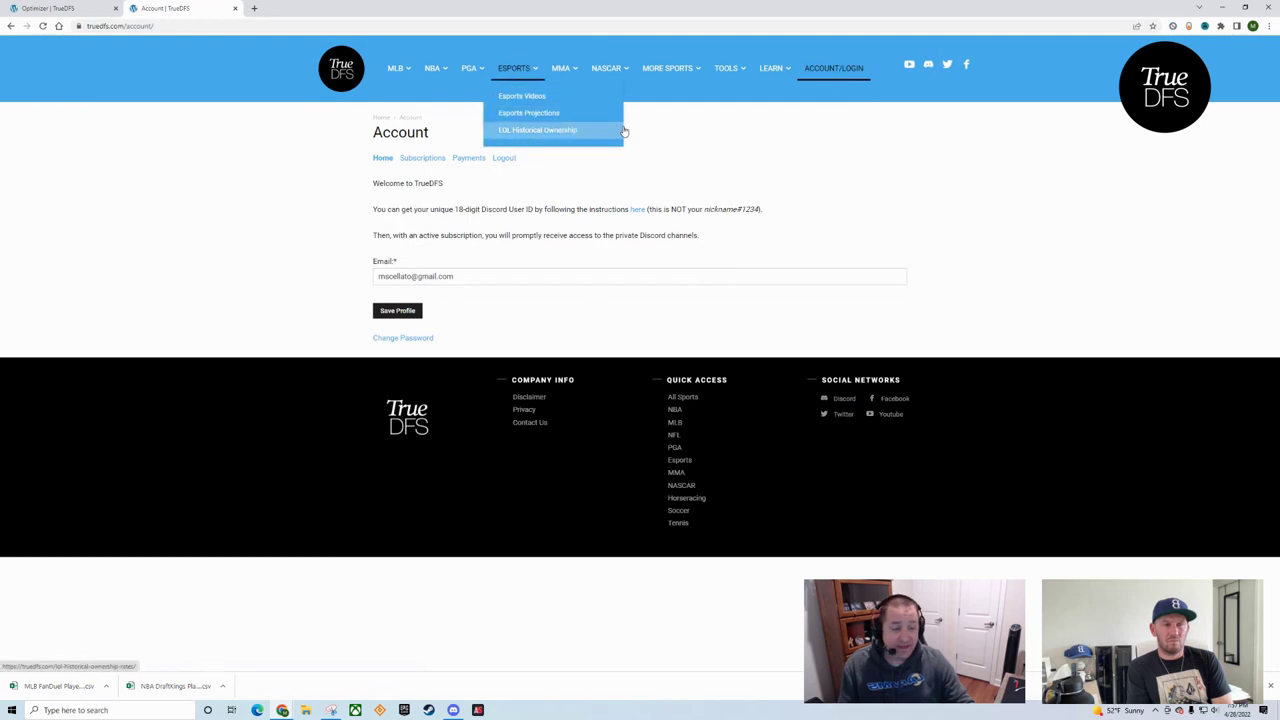
click(333, 70)
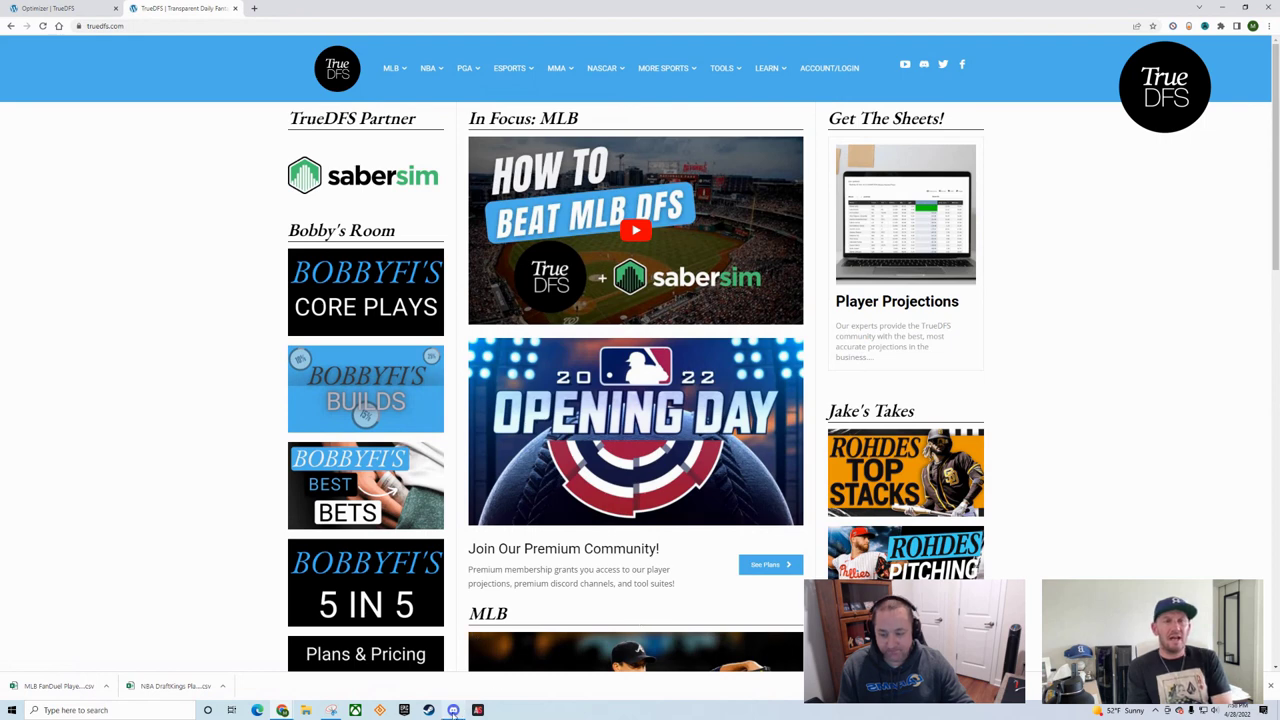
click(453, 710)
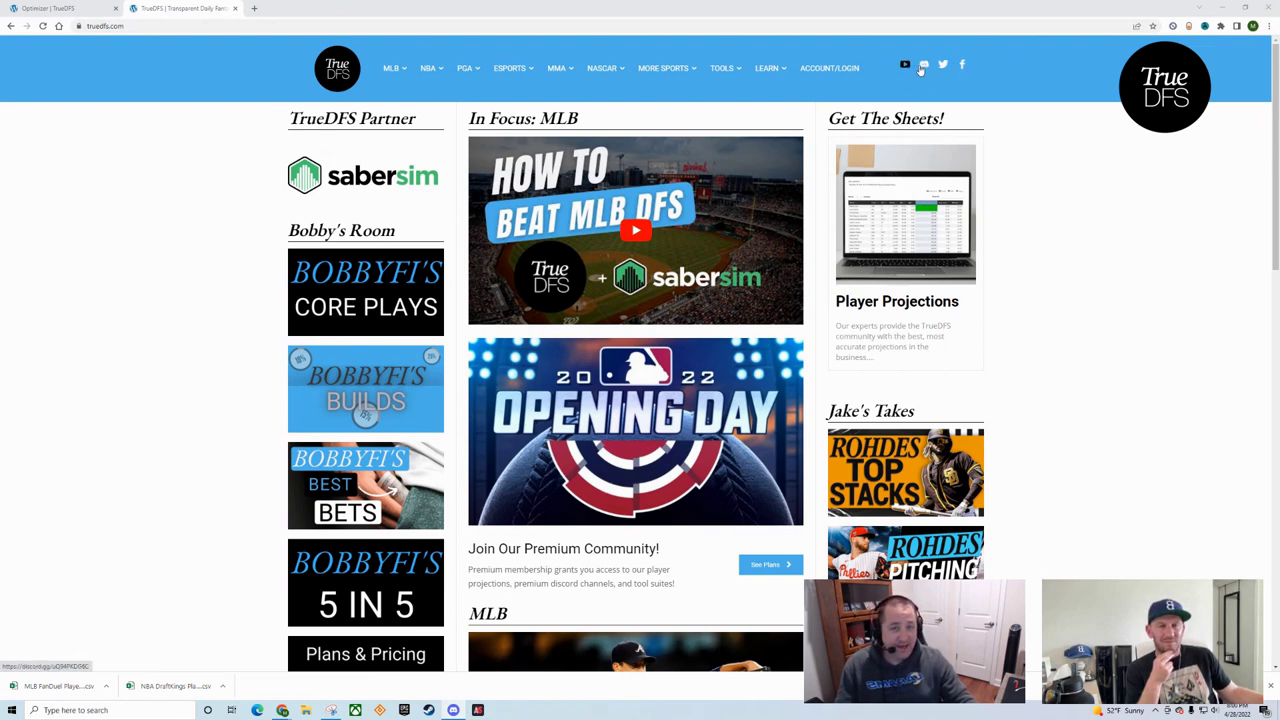
Open #truedfs-support on the TrueDFS Discord server, then minimize Discord
drag(1279, 236, 769, 126)
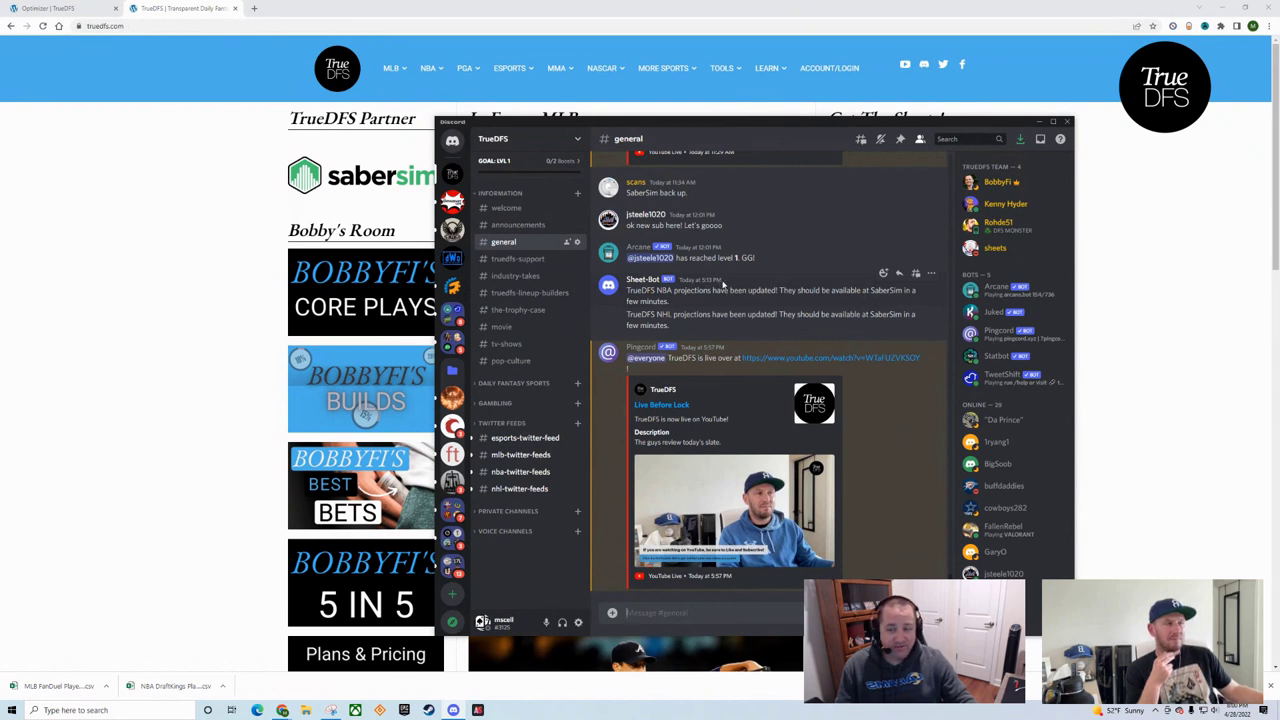
click(511, 262)
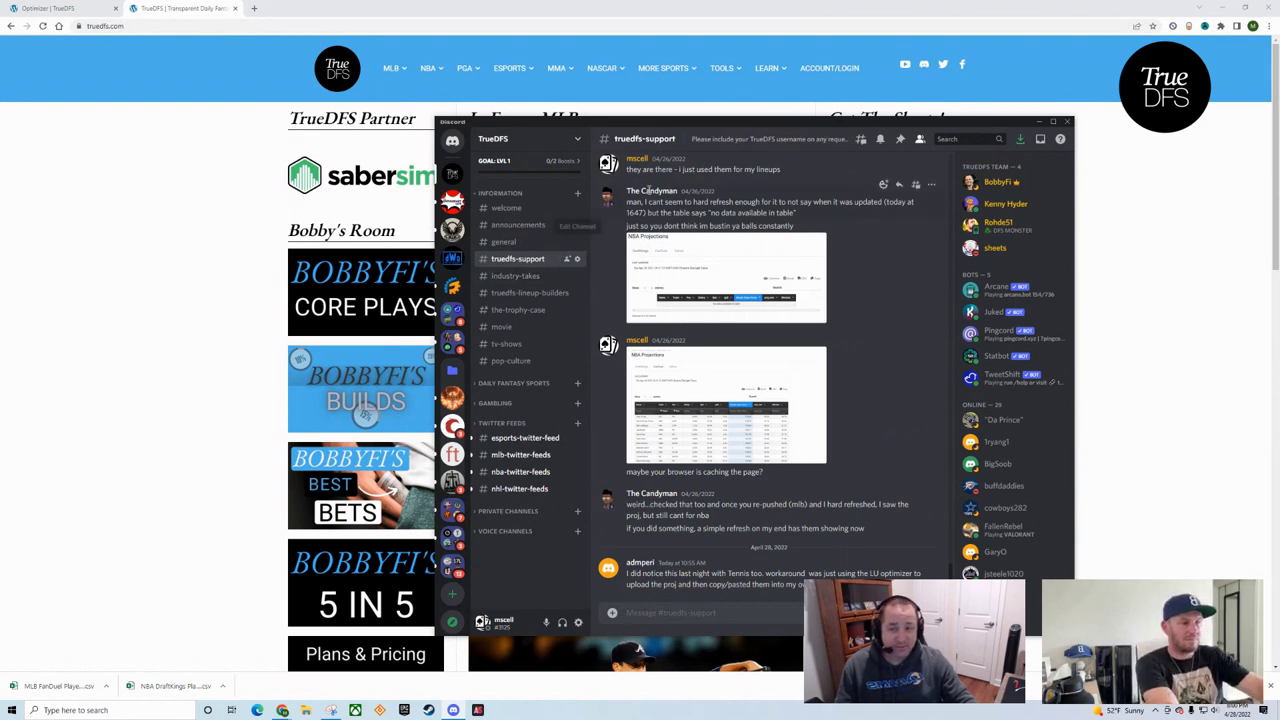
click(1047, 121)
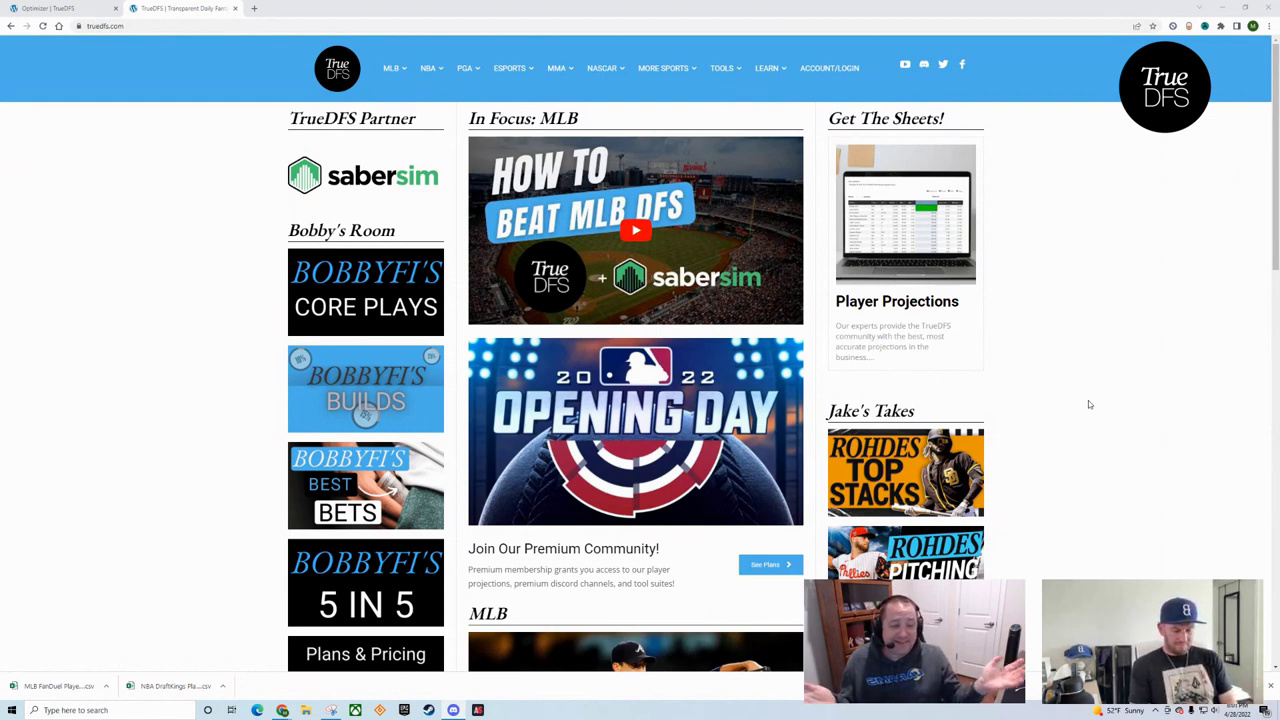
scroll(1093, 459, down, 1)
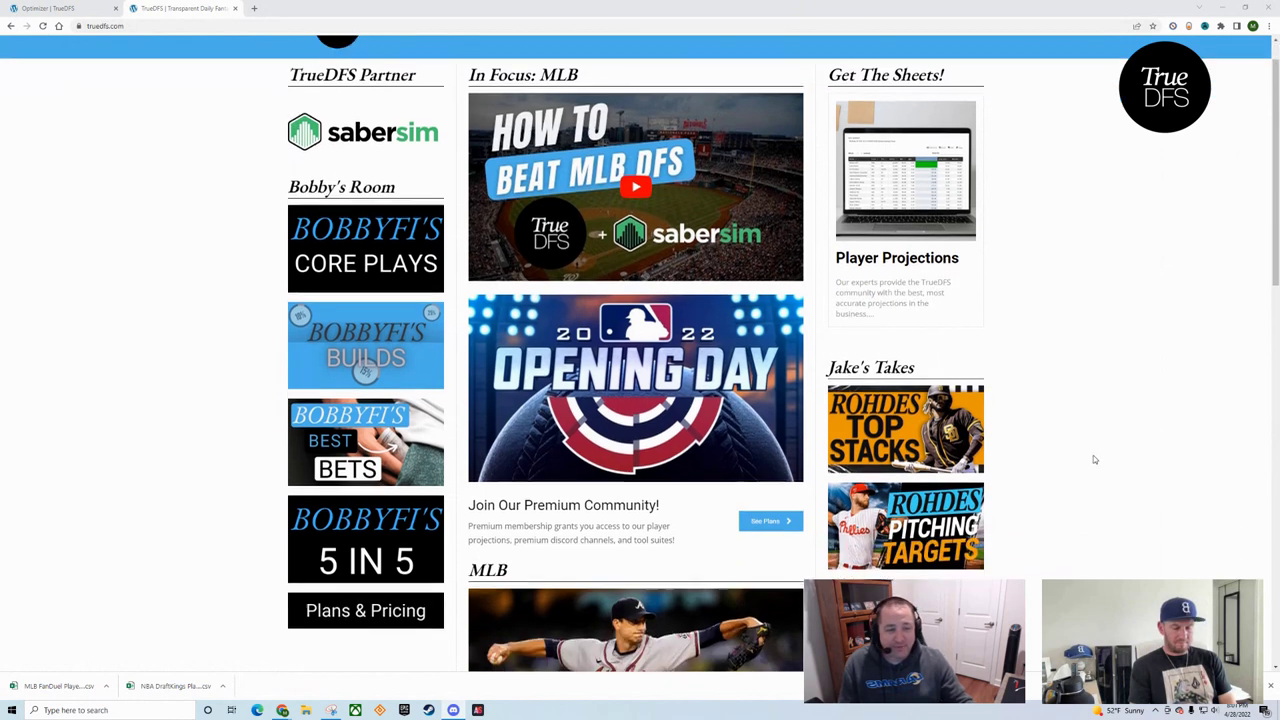
scroll(1093, 459, down, 2)
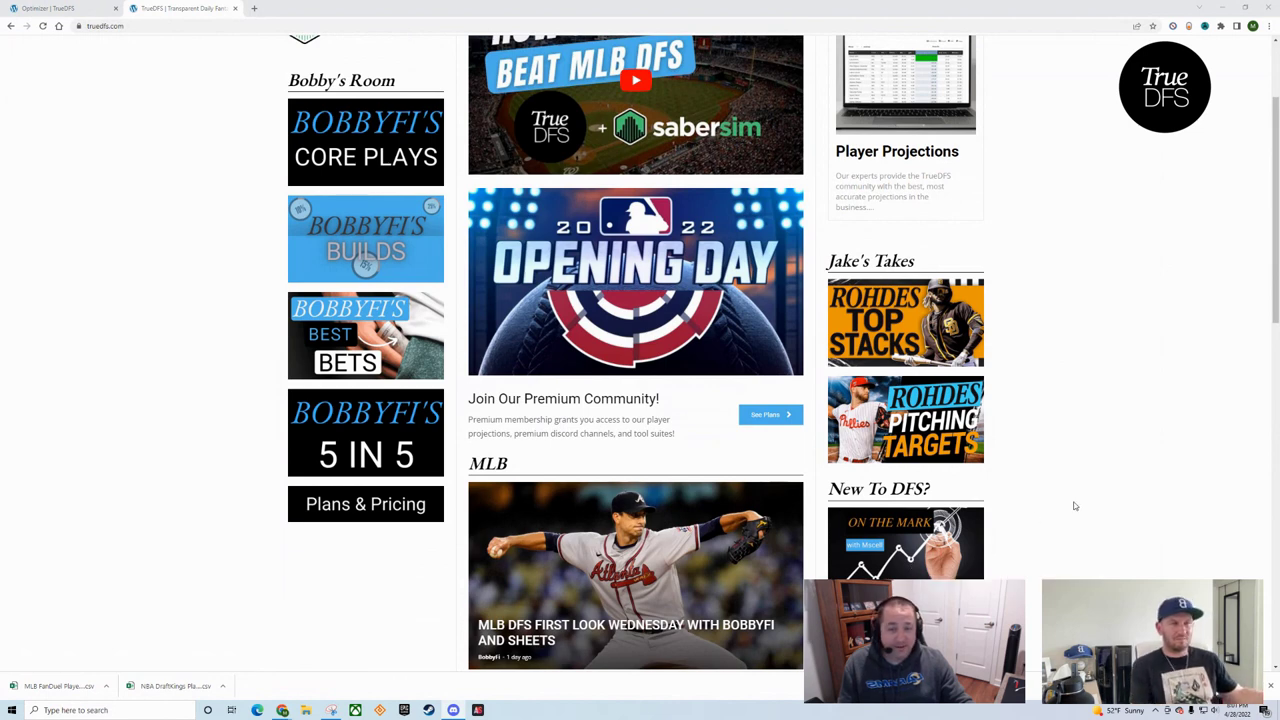
scroll(1075, 505, up, 1)
scroll(1076, 508, up, 1)
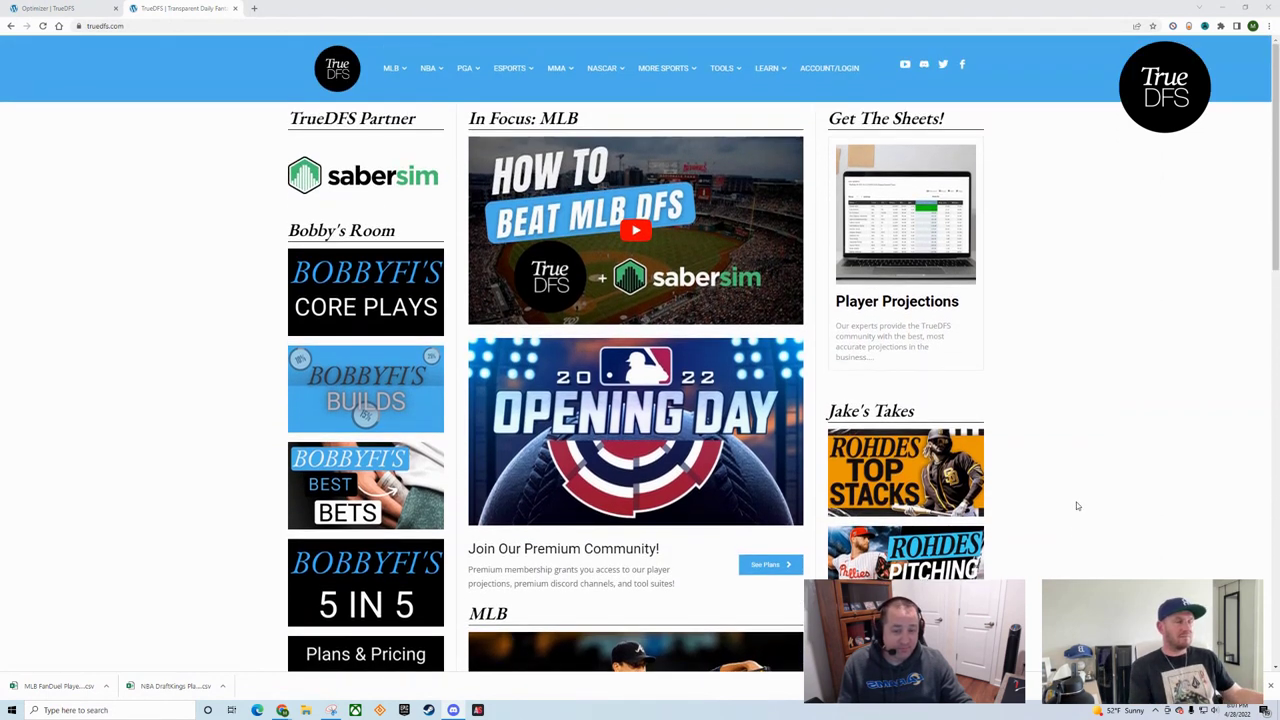